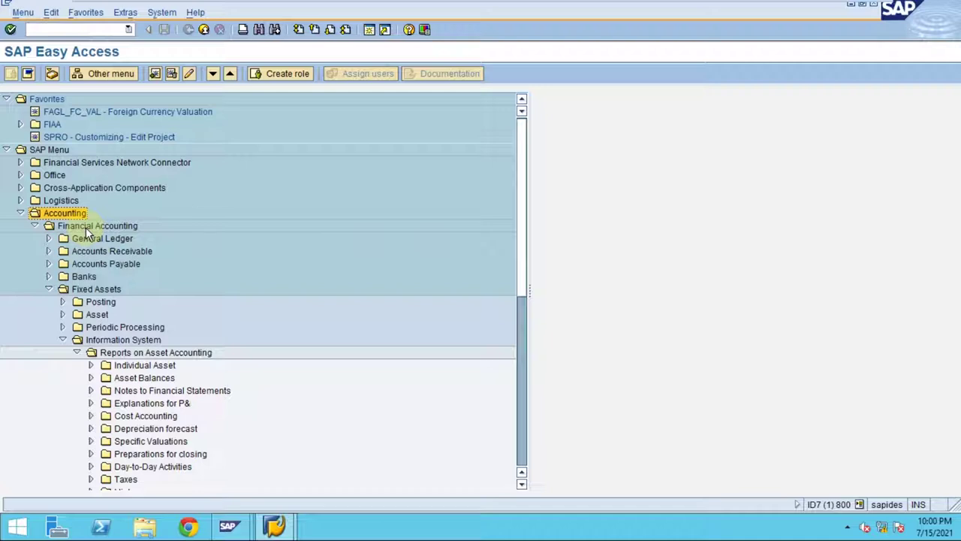
Step: Expand Fixed Assets down to Information System > Reports on Asset Accounting
click(91, 291)
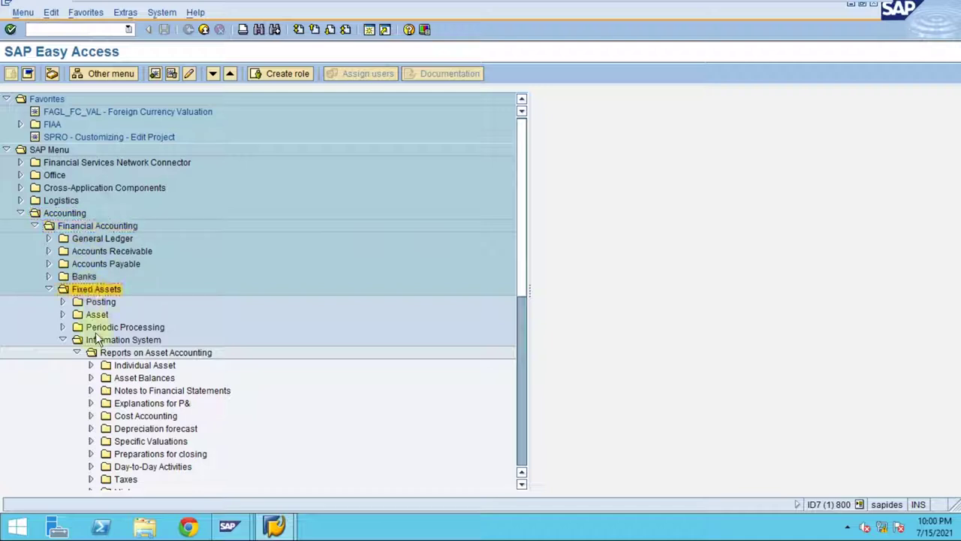
click(98, 340)
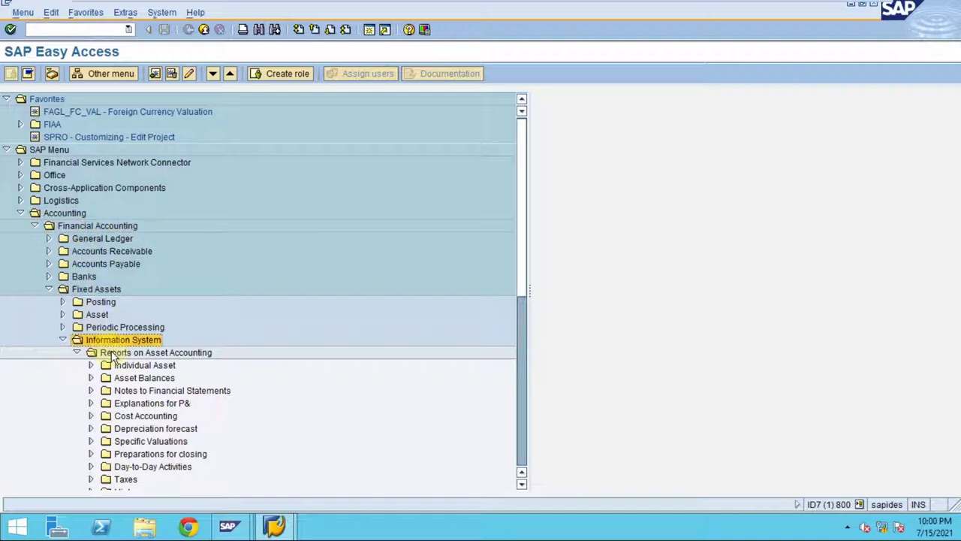
click(117, 353)
drag(519, 206, 506, 262)
Step: Expand Cost Accounting > Depreciation Posted and select the posted depreciation by asset and period report
click(142, 303)
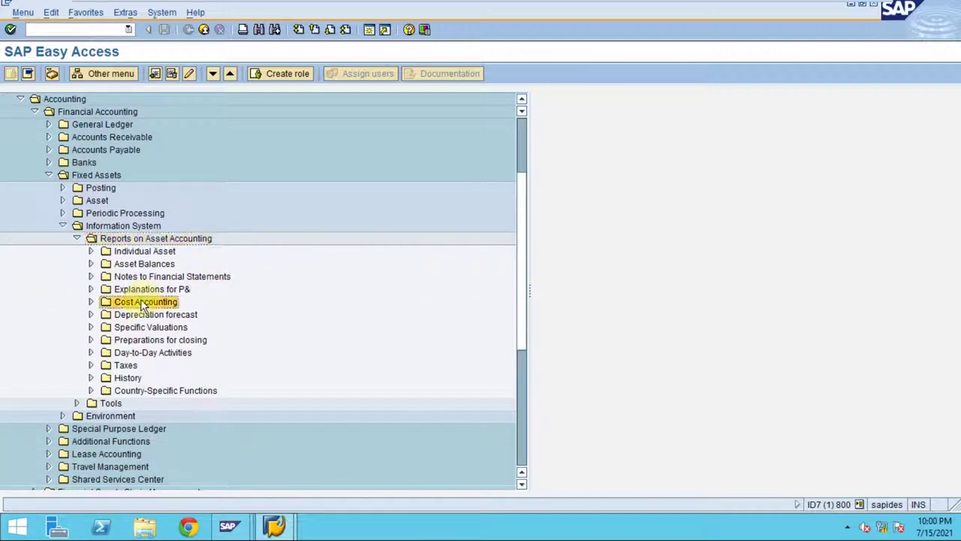
click(90, 302)
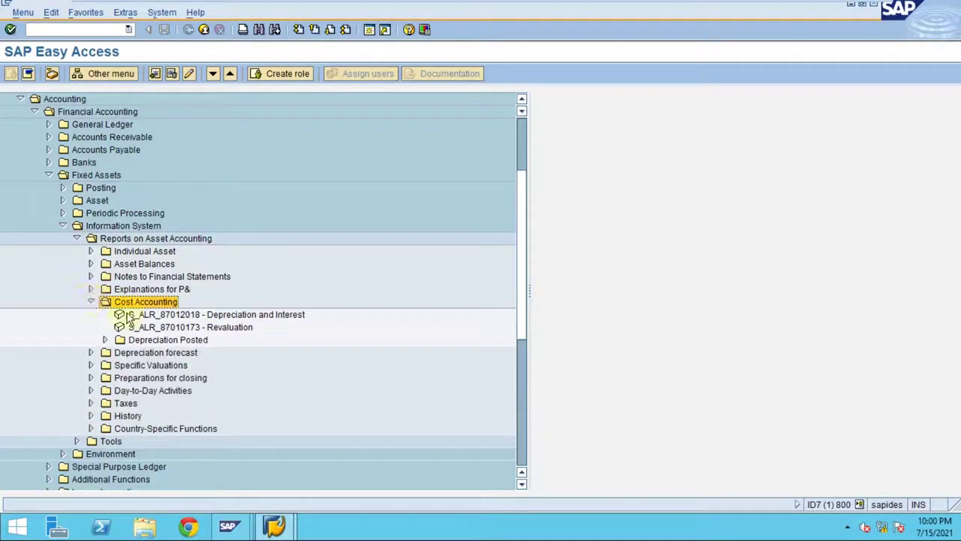
click(166, 315)
click(159, 339)
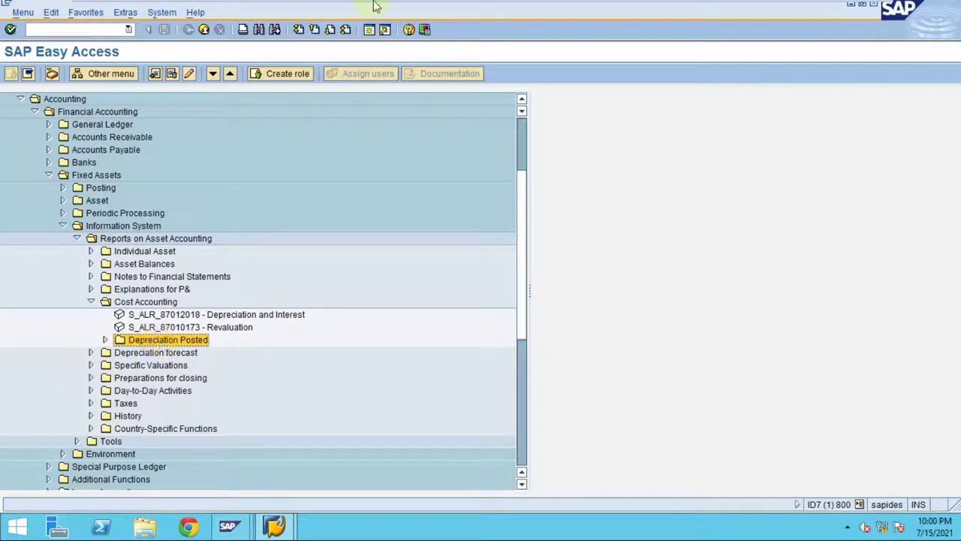
mouse_move(376, 6)
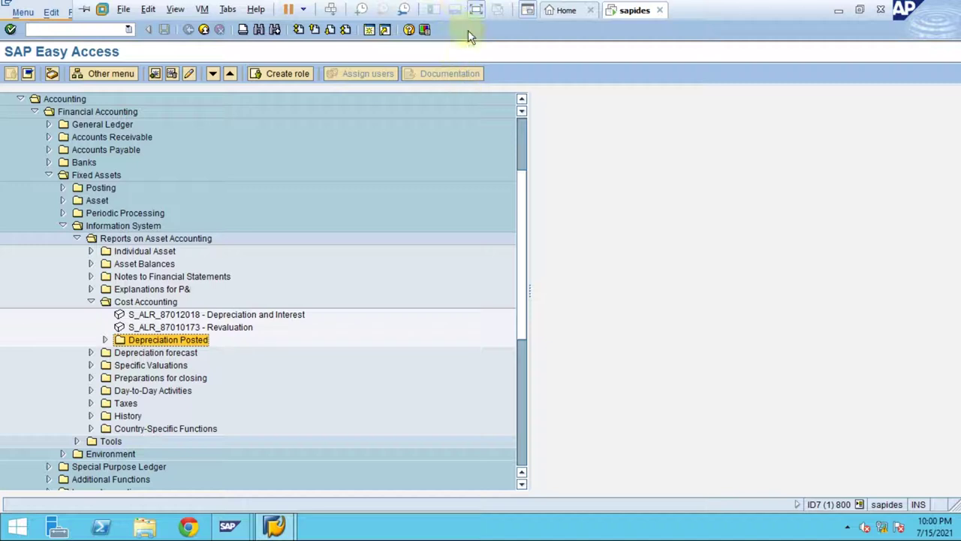
click(105, 340)
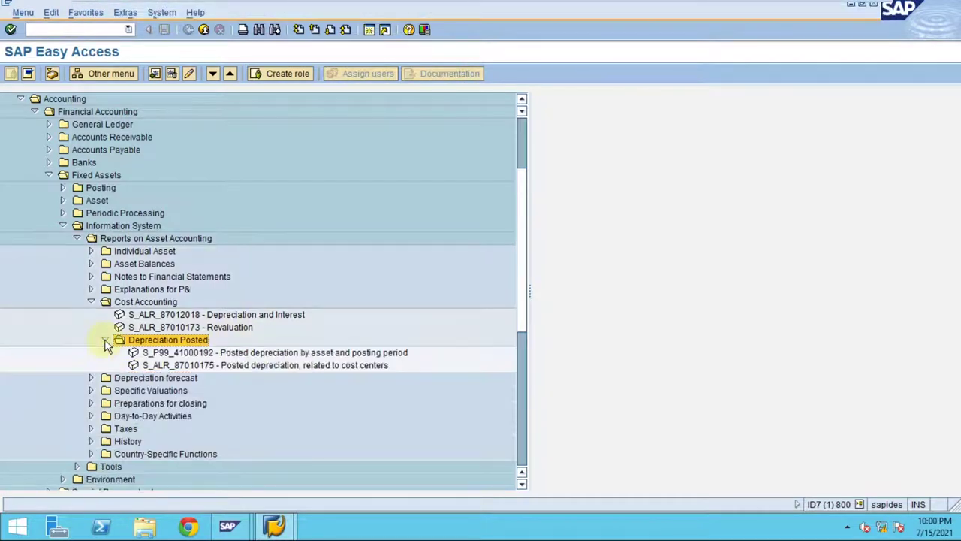
click(252, 353)
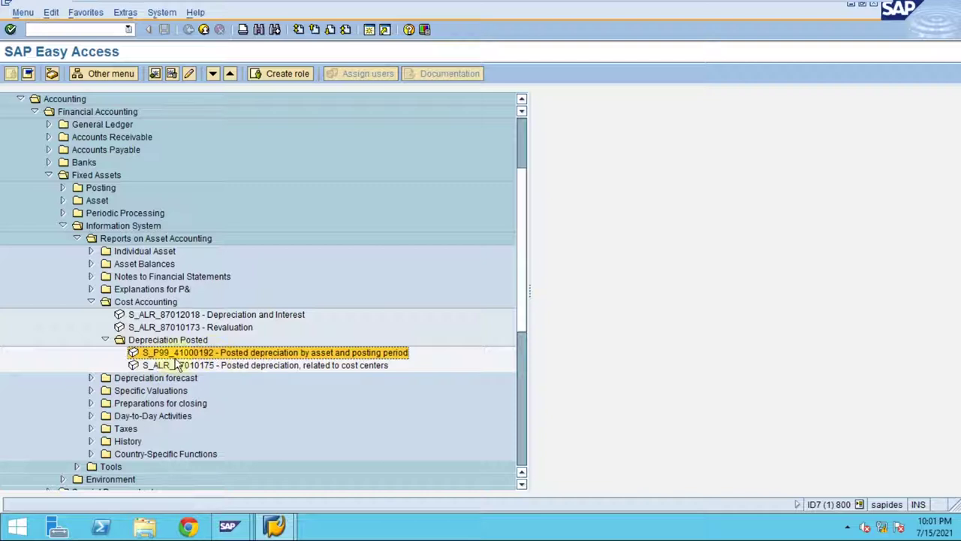
mouse_move(526, 6)
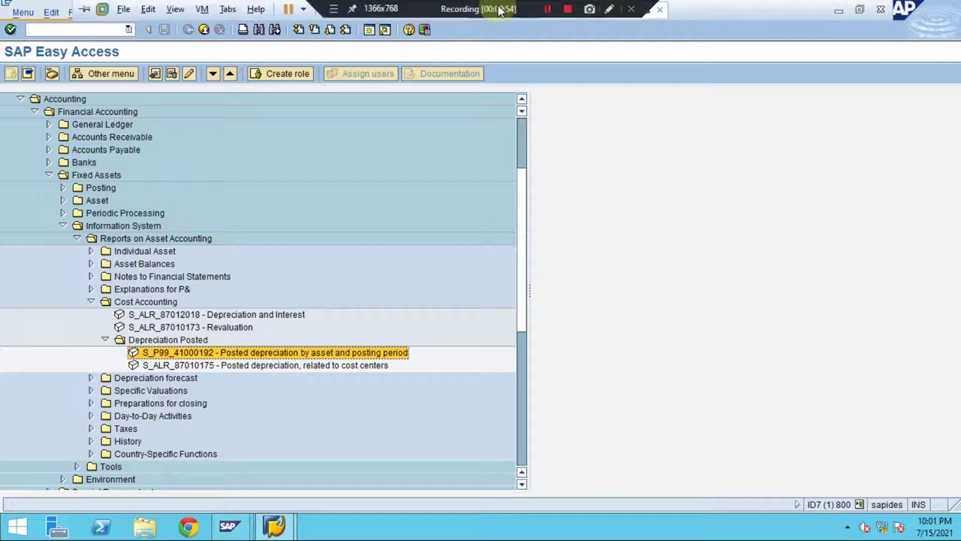
click(609, 9)
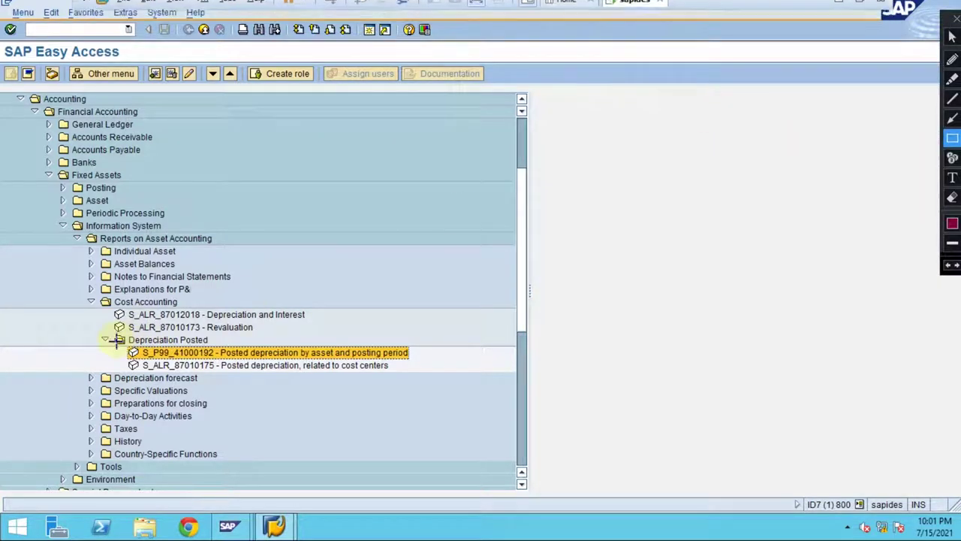
click(952, 157)
click(122, 172)
click(154, 223)
click(208, 233)
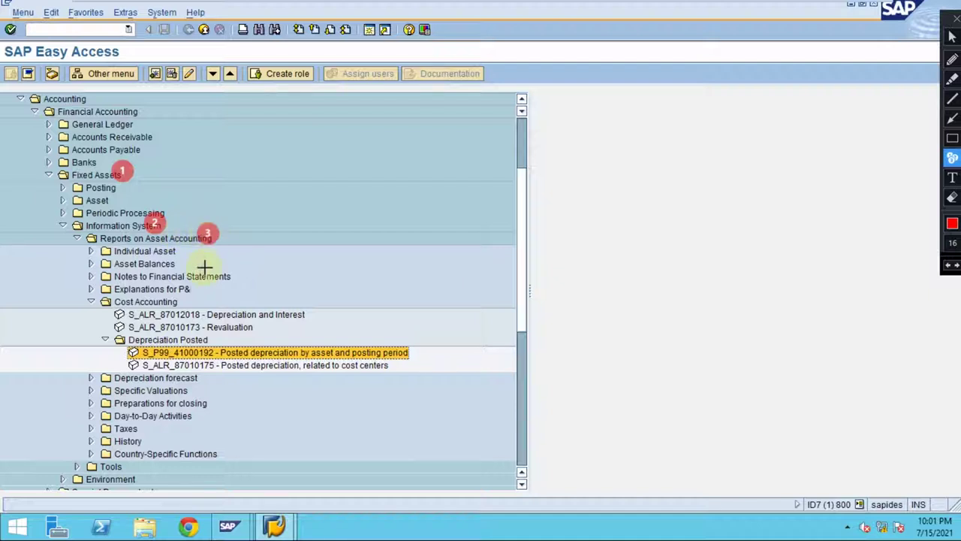
click(165, 301)
click(200, 337)
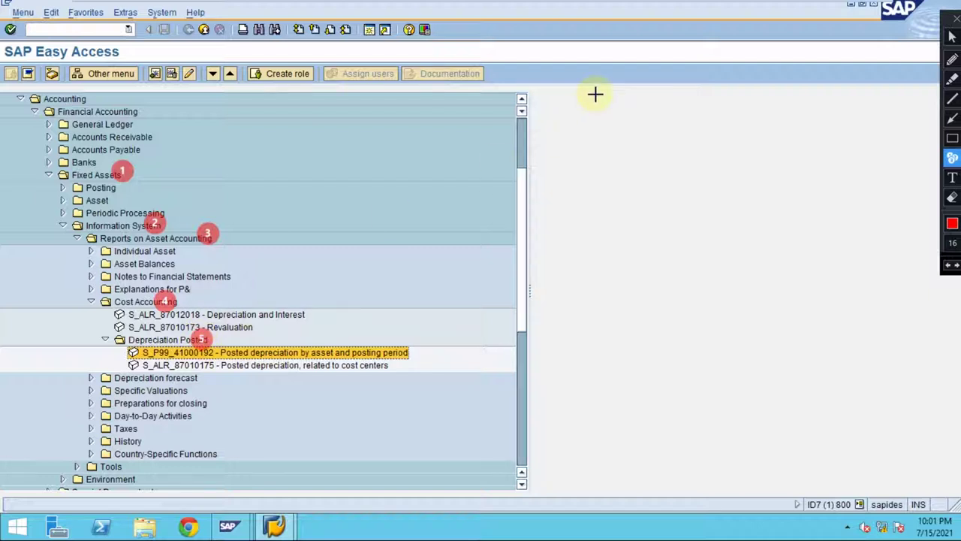
click(952, 138)
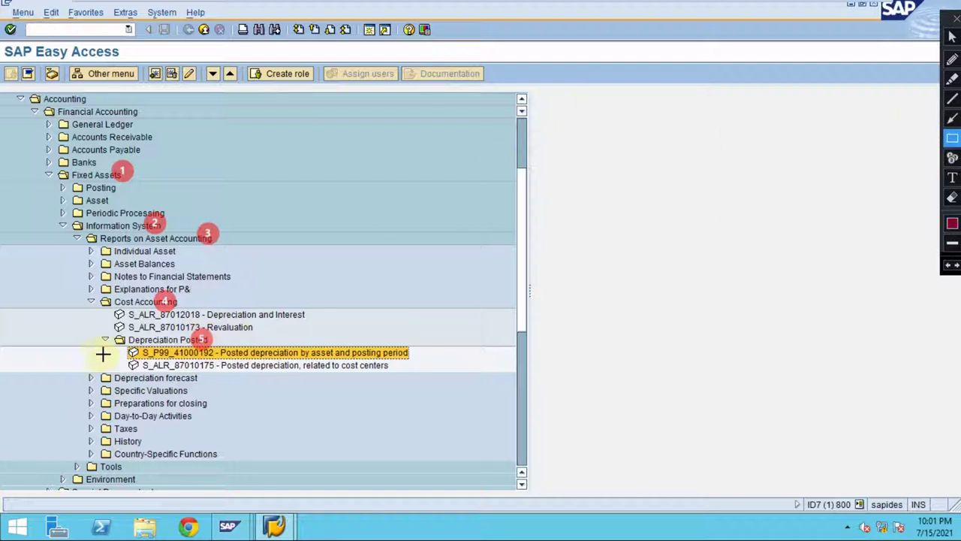
mouse_move(127, 346)
mouse_down()
mouse_move(171, 360)
mouse_move(412, 362)
mouse_up()
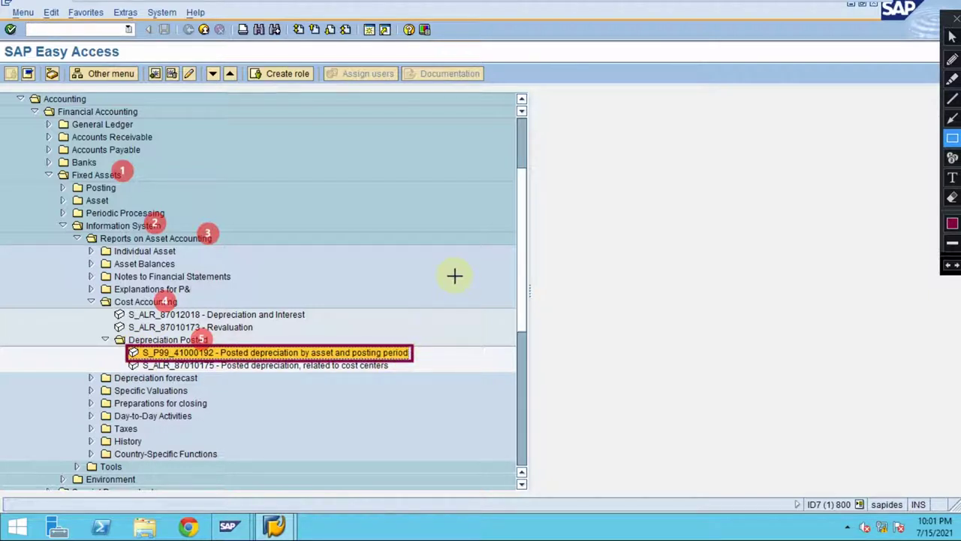
Step: Open report S_P99_41000192 and browse the depreciation area list without choosing one
double_click(242, 353)
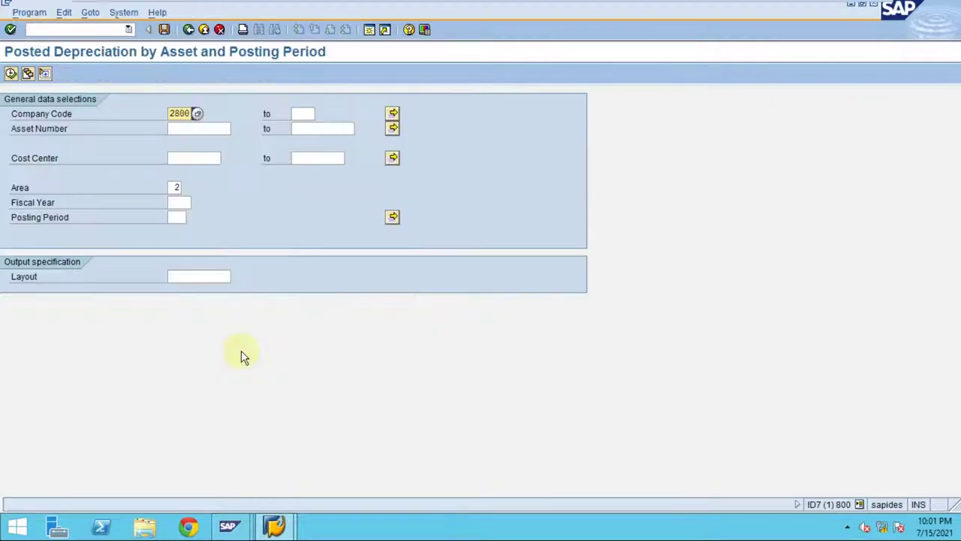
click(175, 187)
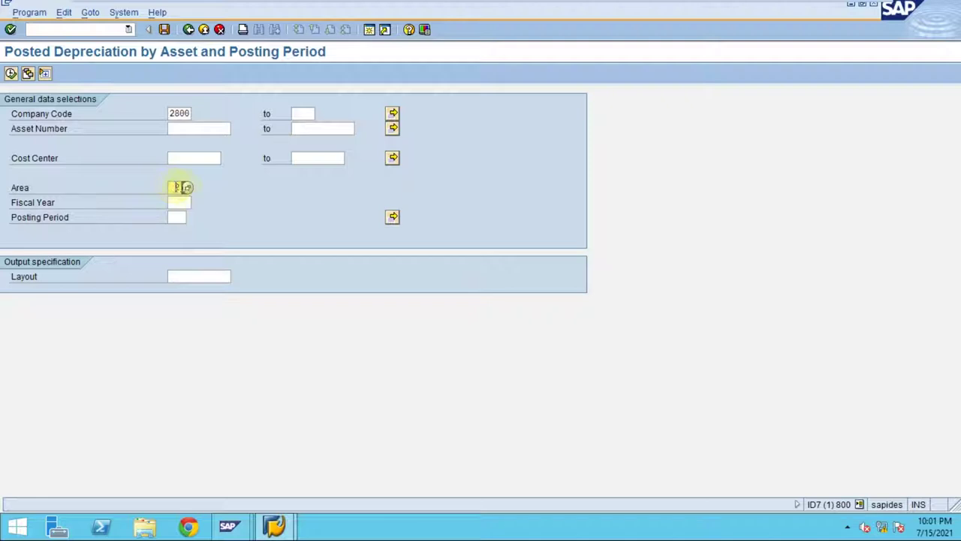
click(186, 188)
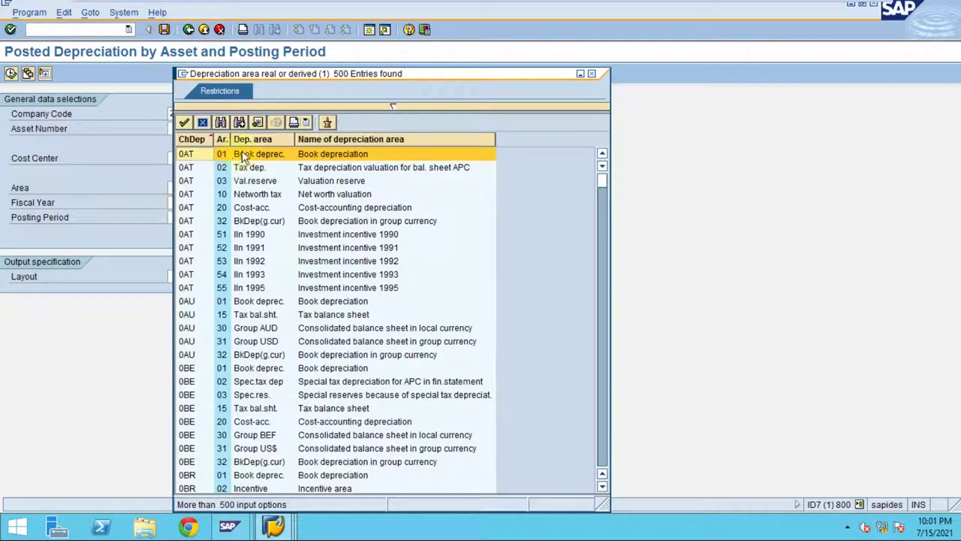
drag(333, 75, 430, 67)
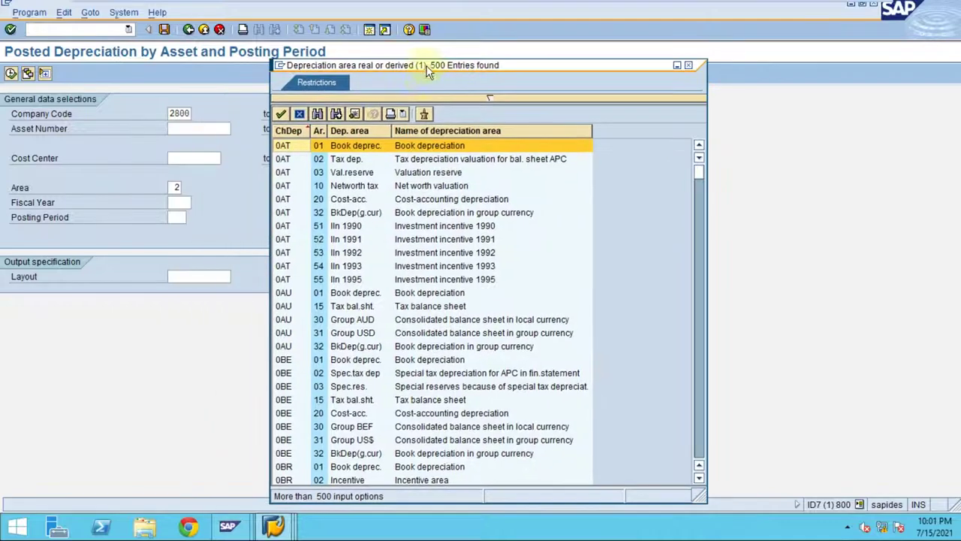
scroll(309, 172, down, 3)
scroll(312, 173, down, 20)
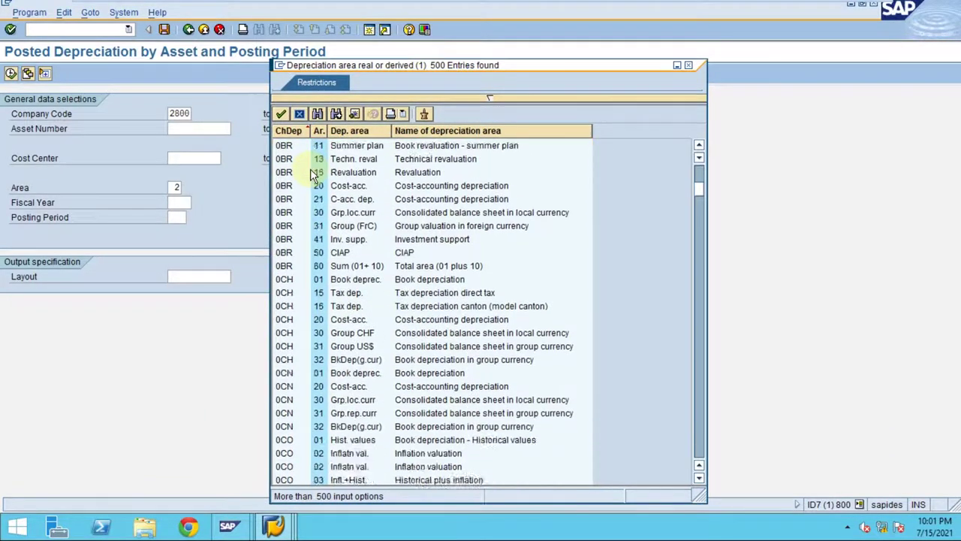
scroll(311, 172, down, 20)
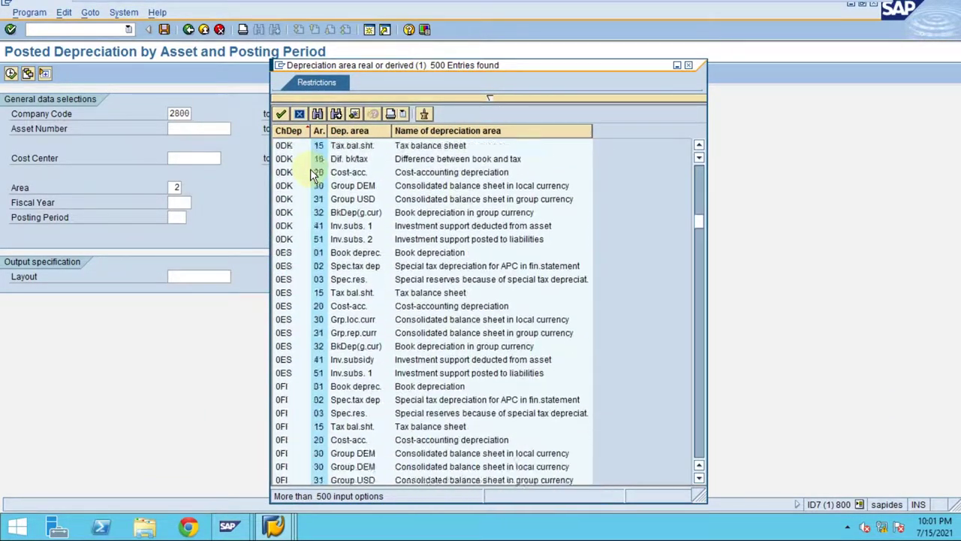
scroll(312, 173, down, 4)
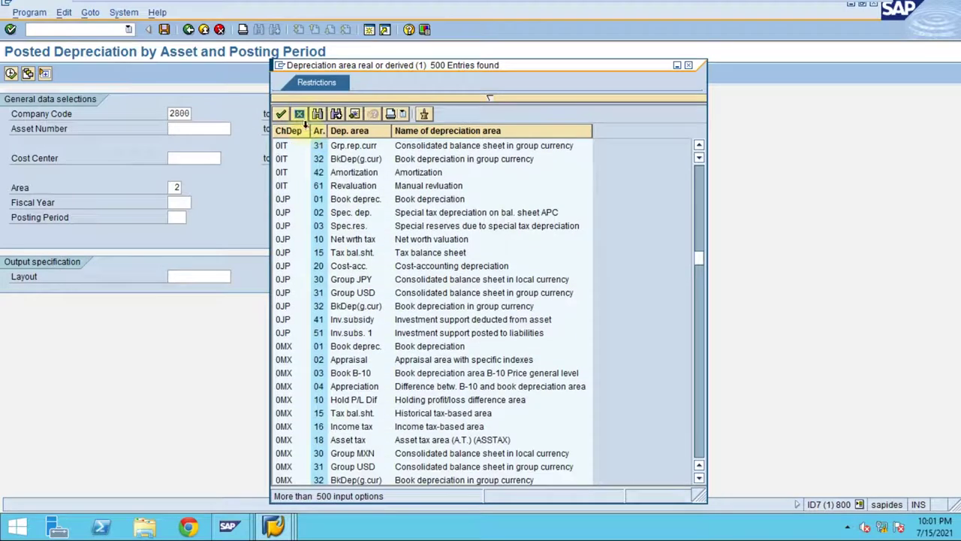
click(300, 114)
Step: Enter depreciation area 1 in the Area field
click(179, 187)
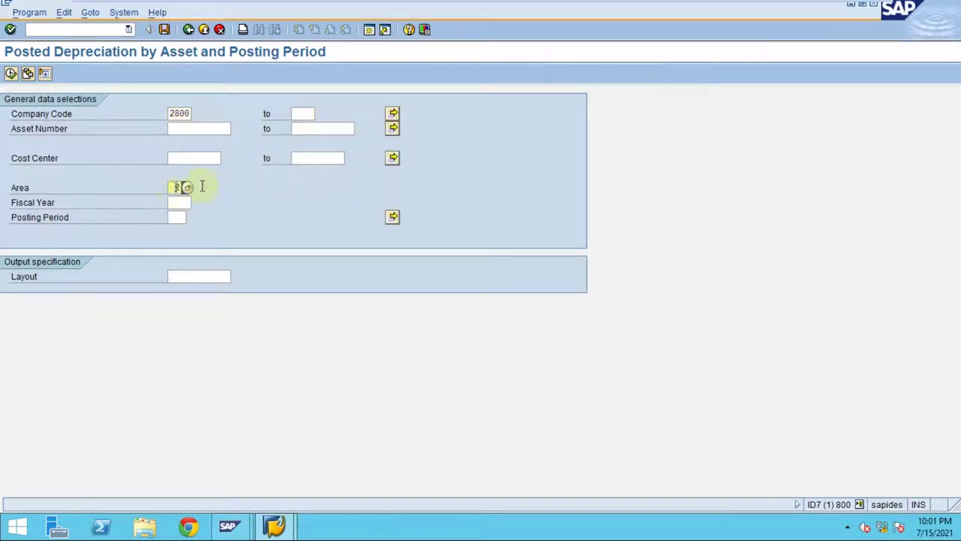
text(01)
key(Left)
key(BackSpace)
click(187, 130)
click(187, 156)
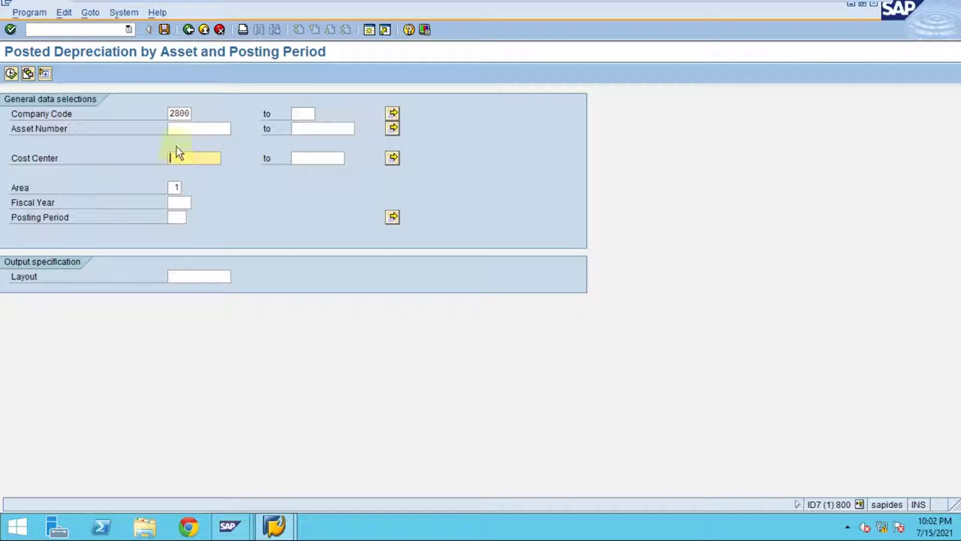
click(185, 128)
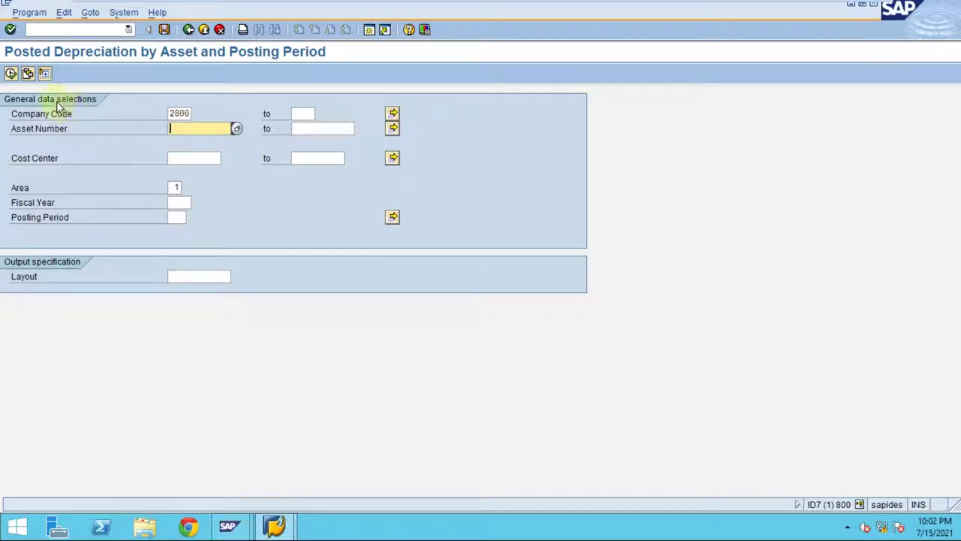
Step: Show and hide the Subnumber selection fields, then execute the report
click(44, 73)
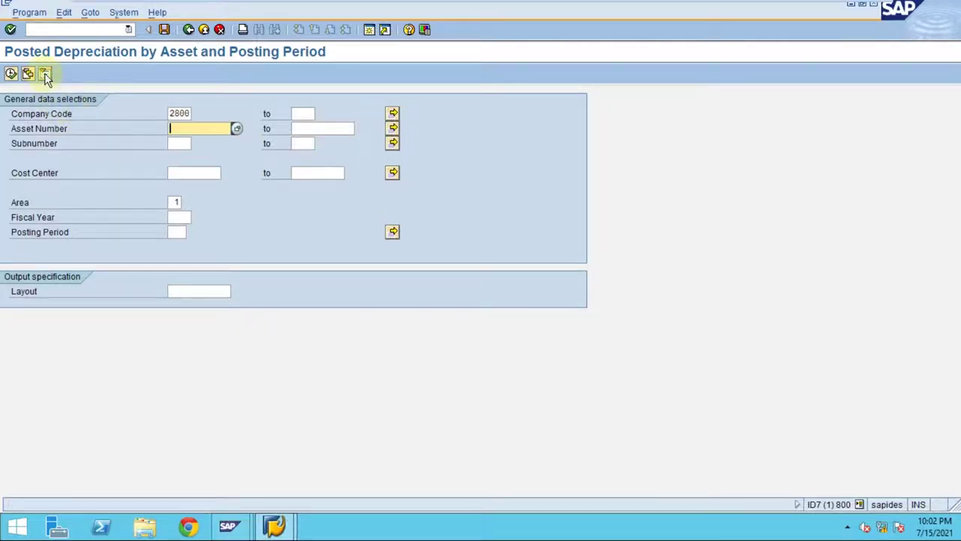
click(187, 144)
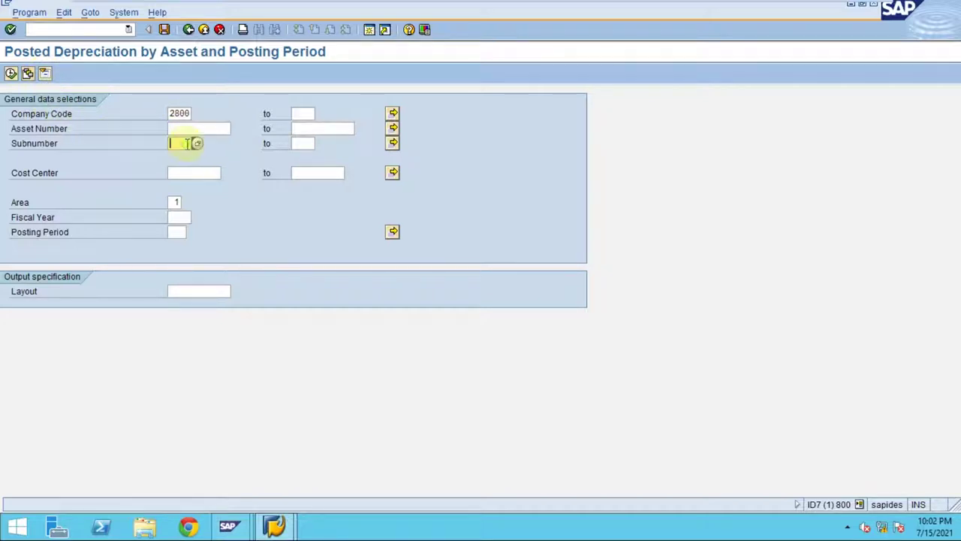
click(182, 131)
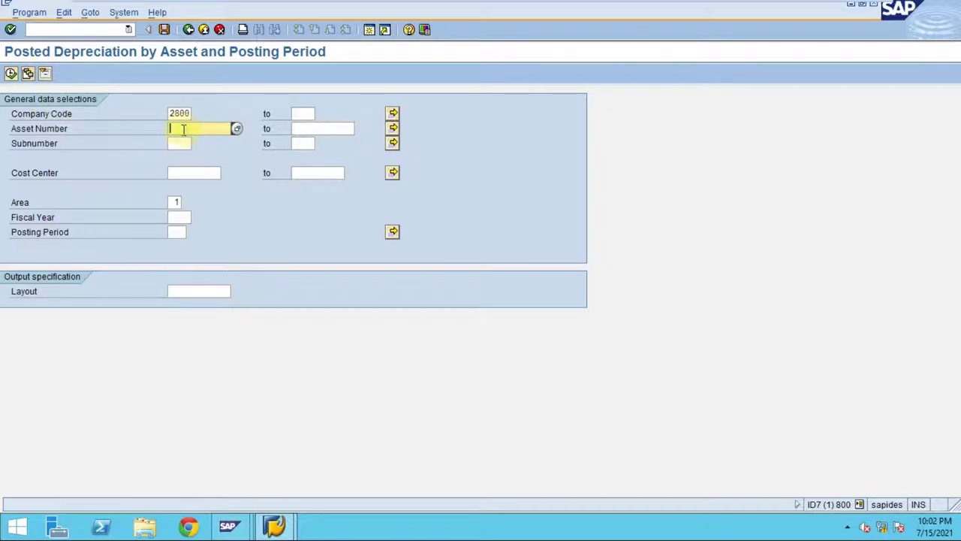
click(45, 73)
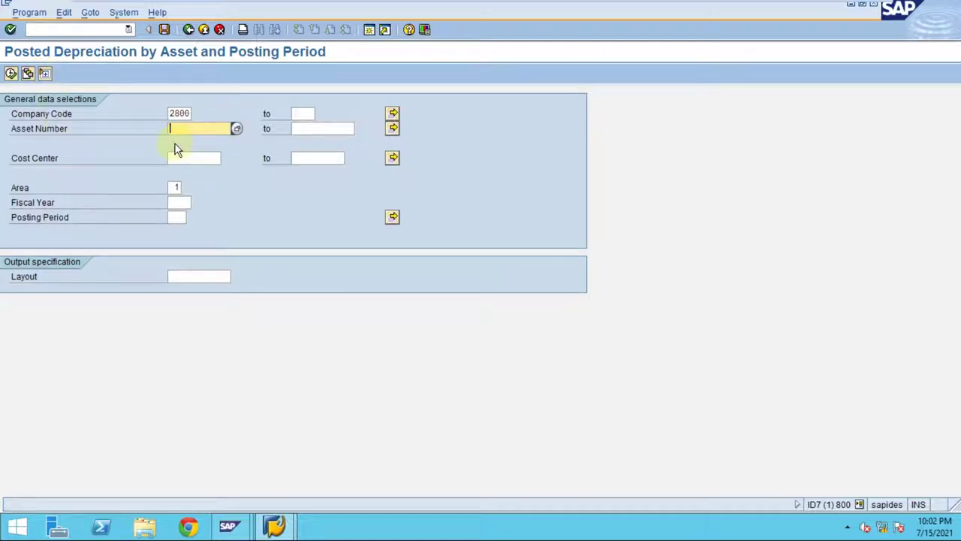
click(181, 204)
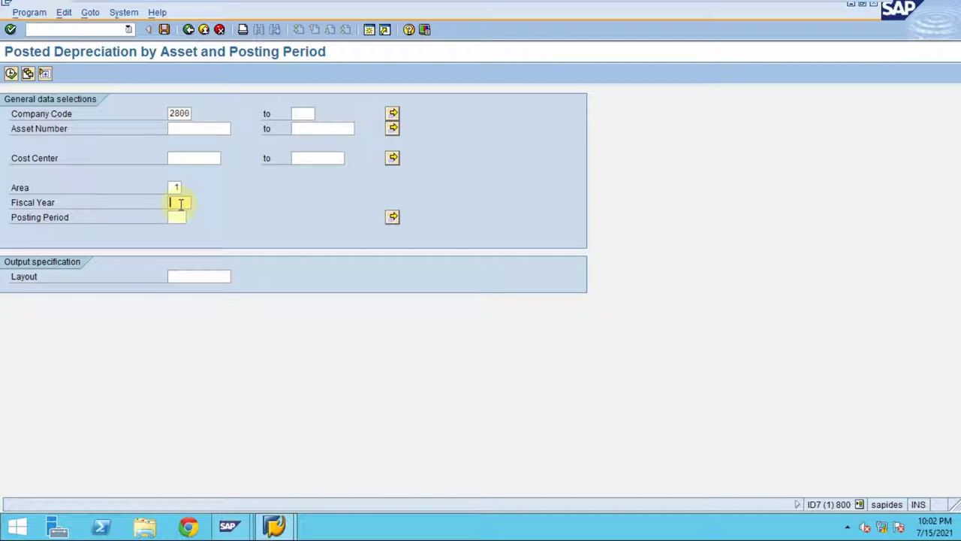
click(11, 74)
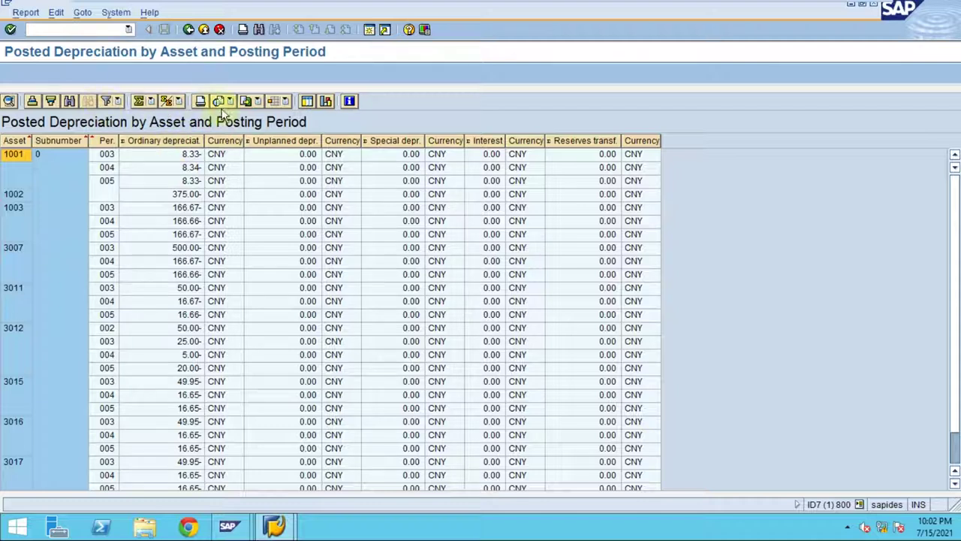
Step: Check the saved layouts list, dismiss it unchosen, and bring up the layout options
click(277, 100)
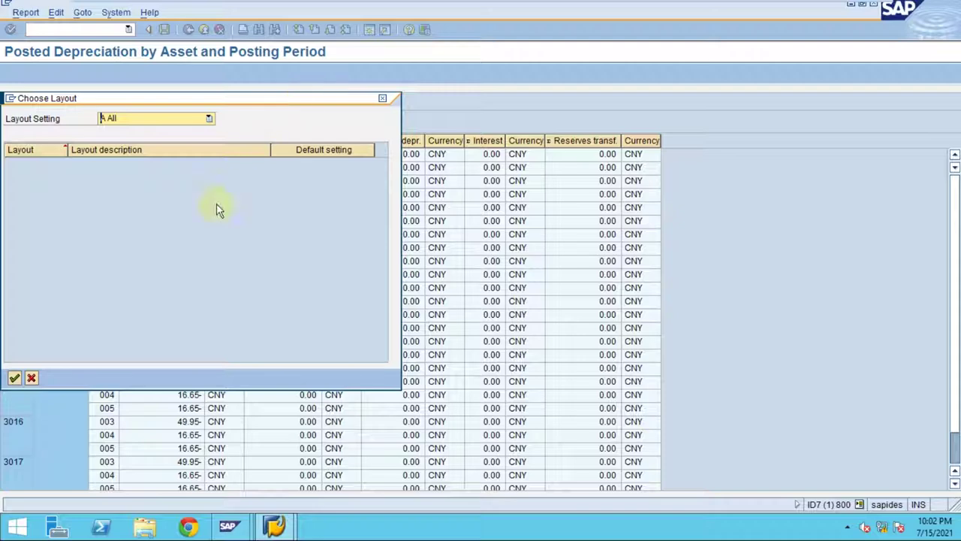
click(31, 380)
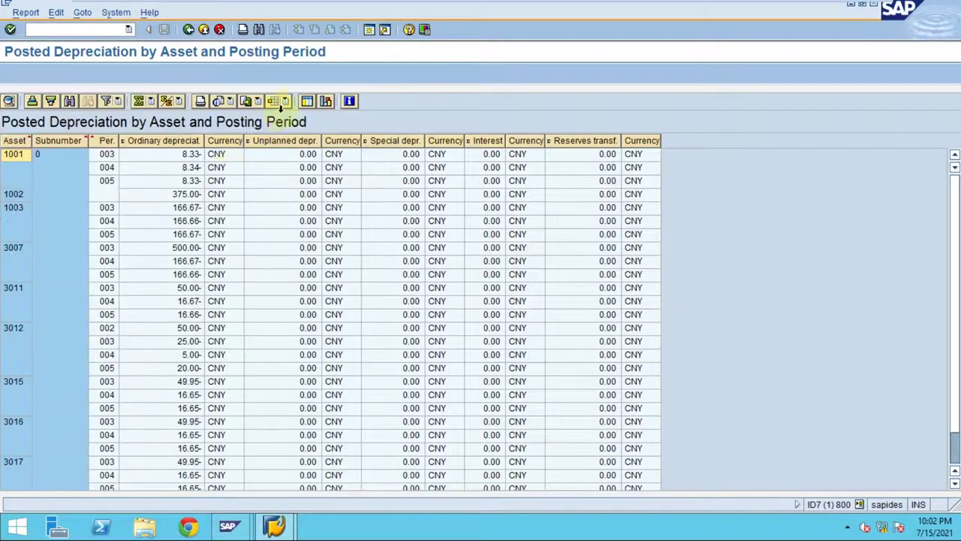
click(287, 101)
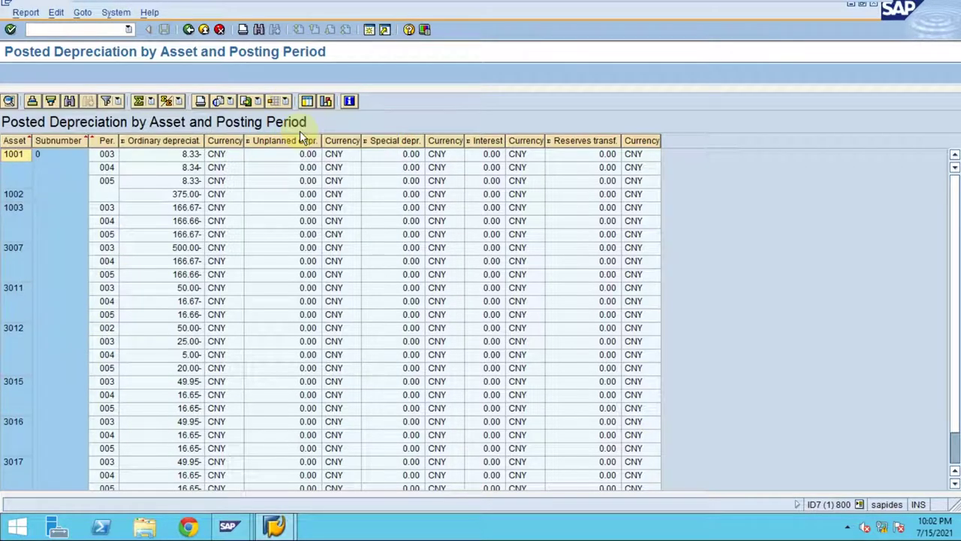
Step: Add the Company code column ahead of Main asset number through Change Layout
click(300, 133)
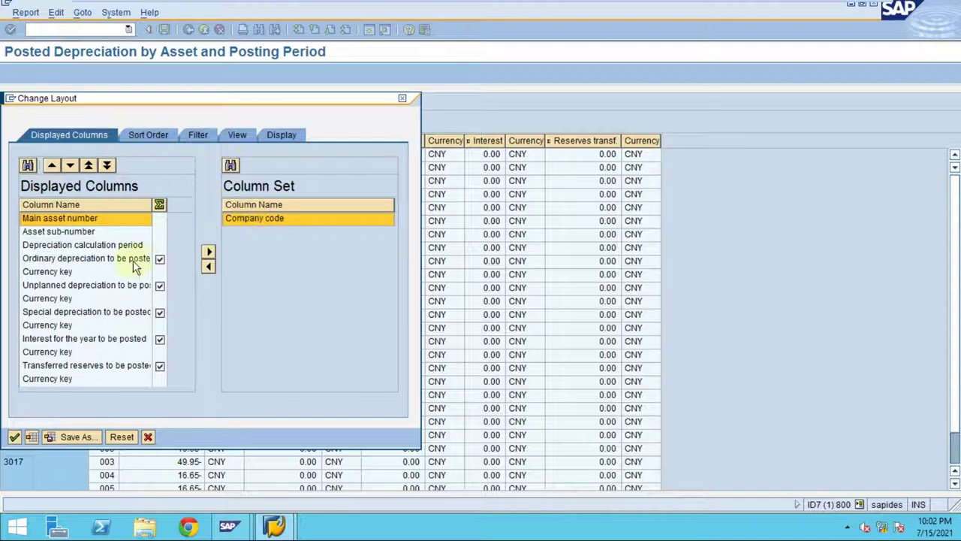
drag(174, 99, 477, 54)
click(378, 175)
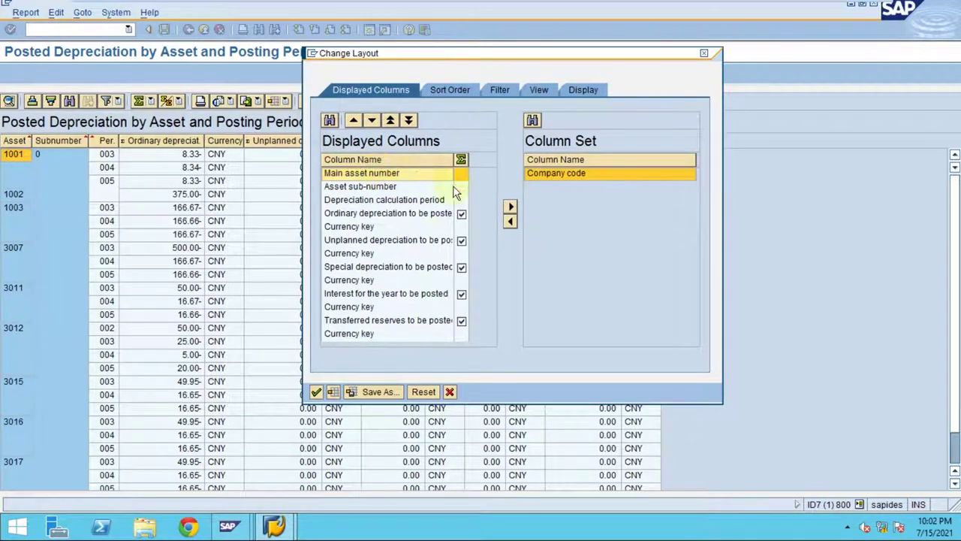
click(508, 220)
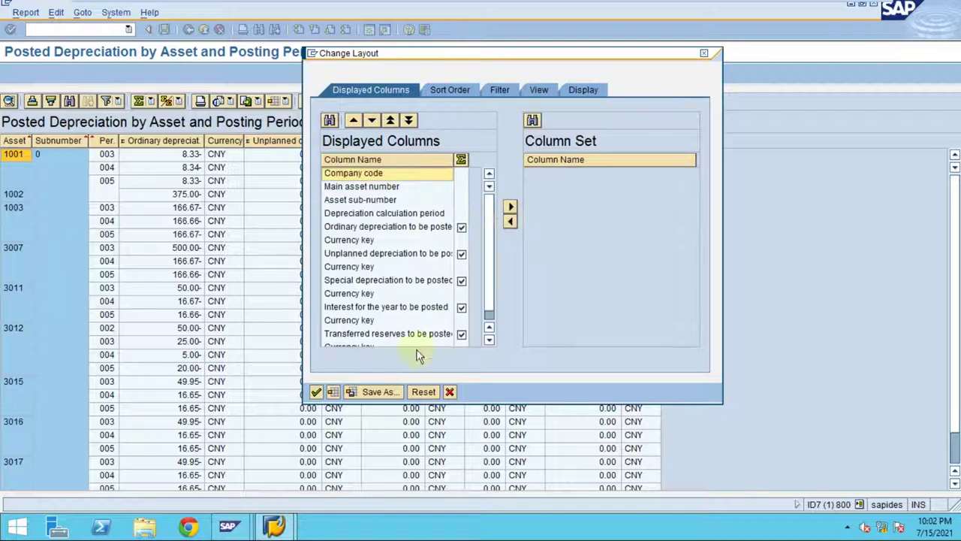
click(316, 392)
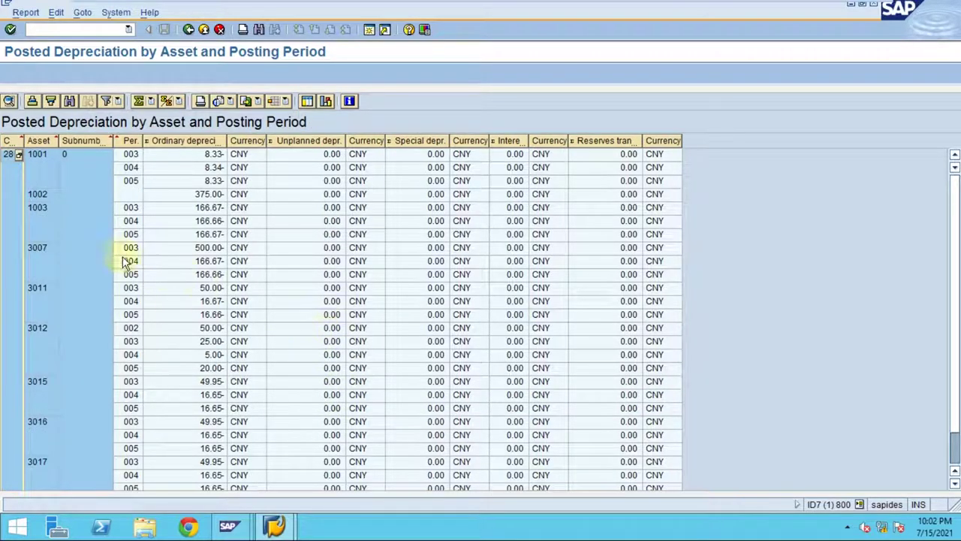
Step: Highlight rows for assets 1001, 1003 and 3007, then select the posting period column
click(215, 246)
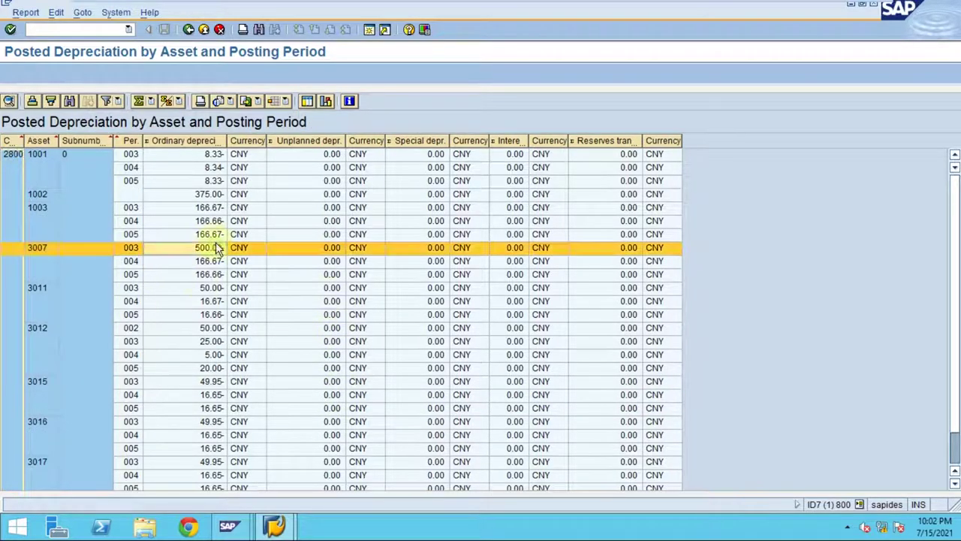
click(130, 154)
click(131, 208)
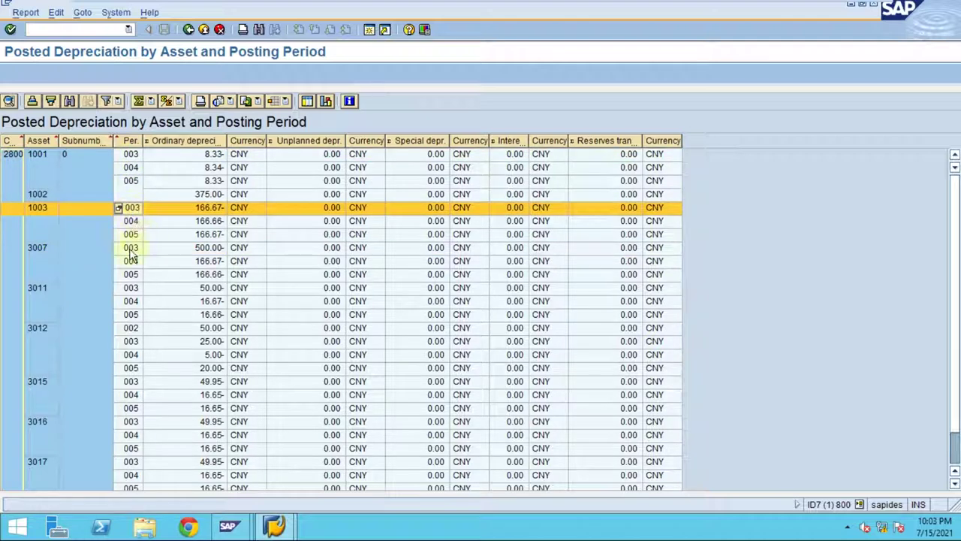
click(129, 248)
click(130, 141)
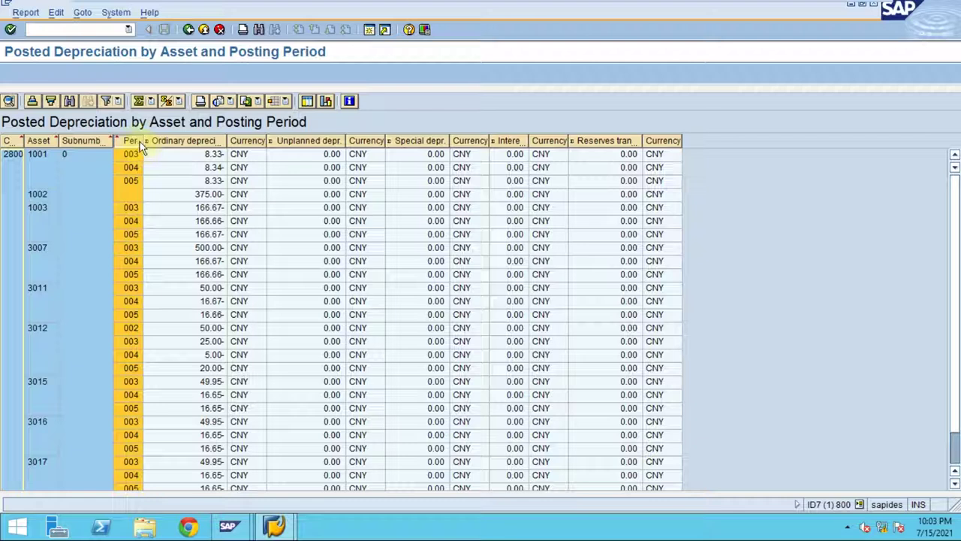
Step: Sort by posting period ascending and widen the ordinary, unplanned, interest and reserves columns
click(31, 102)
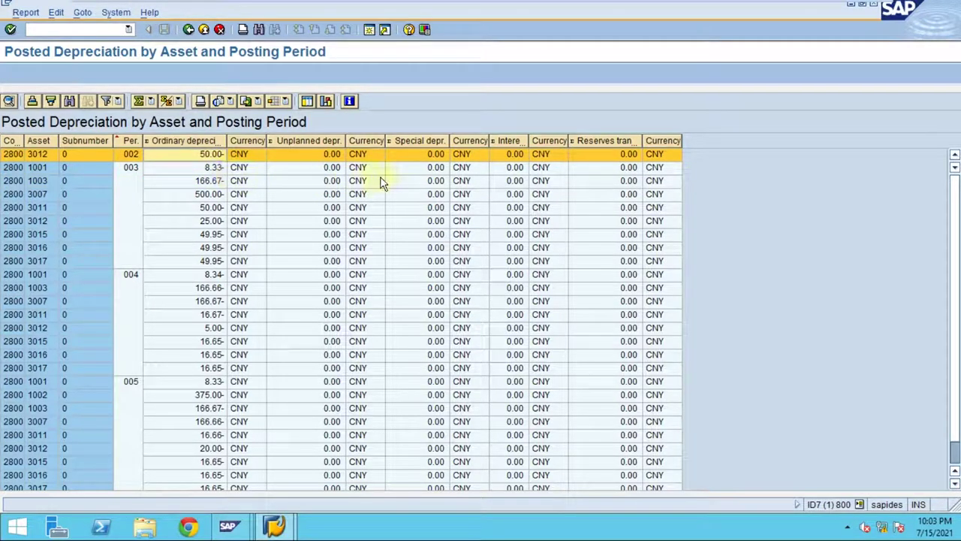
drag(228, 143, 268, 143)
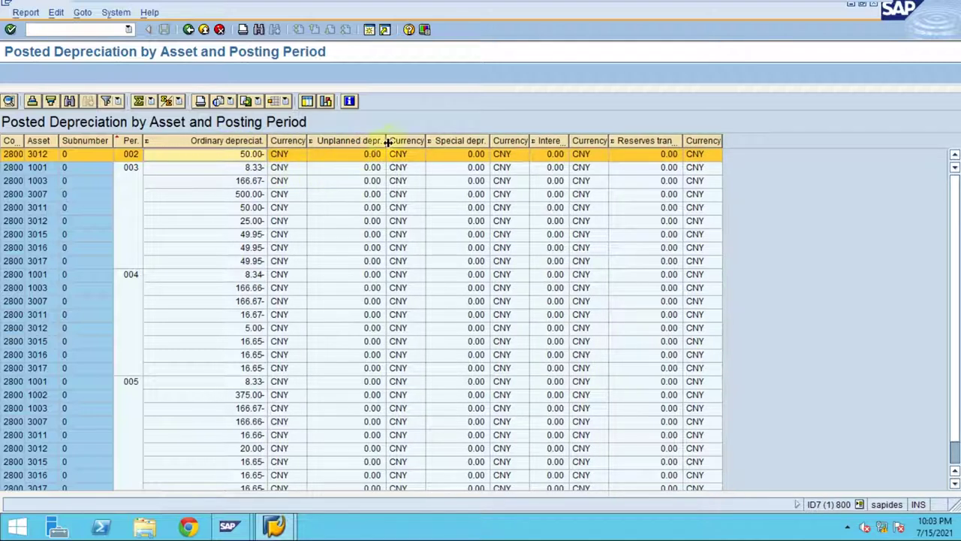
drag(386, 141, 411, 146)
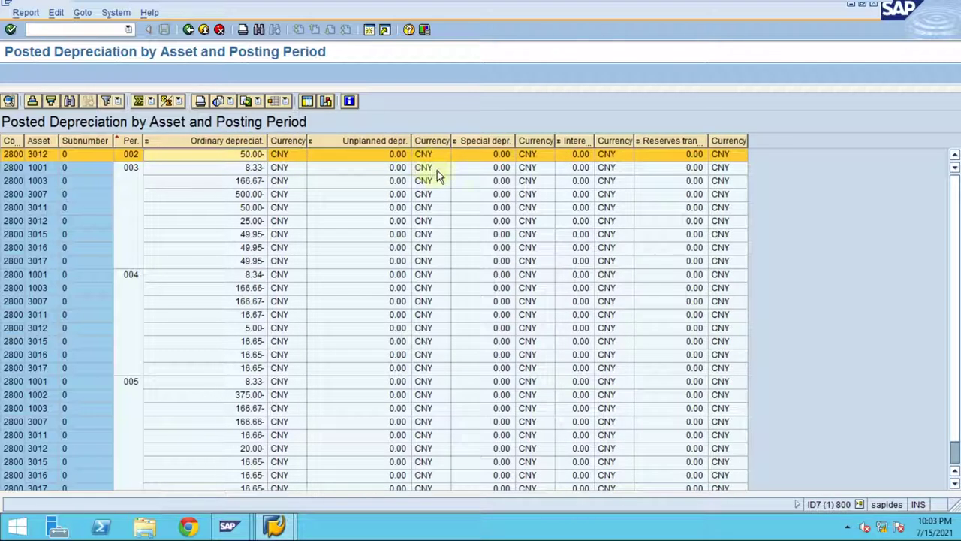
drag(593, 143, 633, 143)
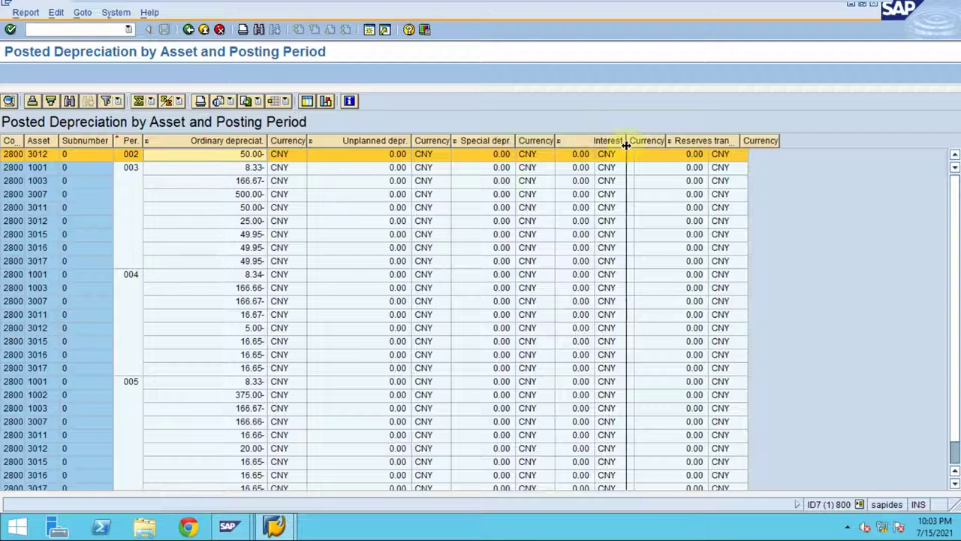
drag(742, 142, 767, 145)
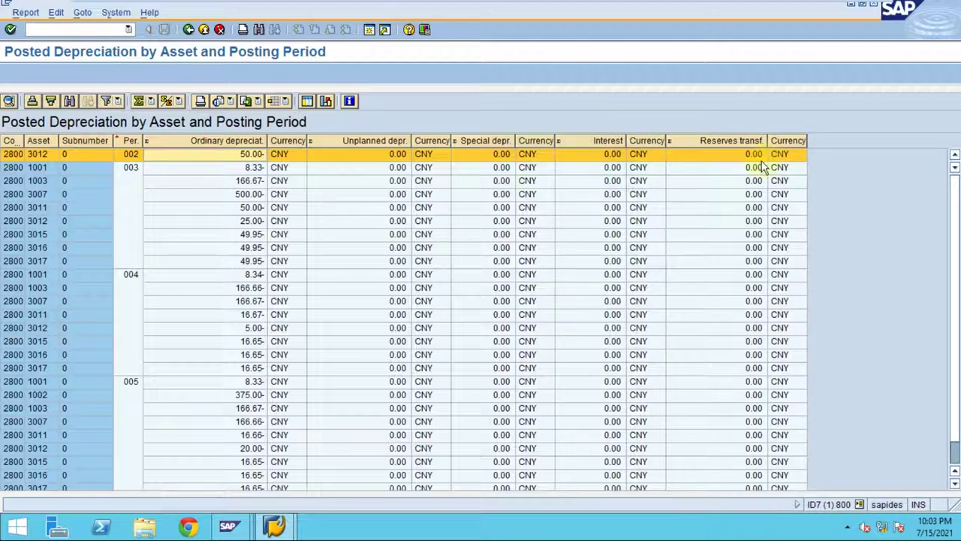
mouse_move(218, 6)
mouse_move(441, 8)
click(610, 10)
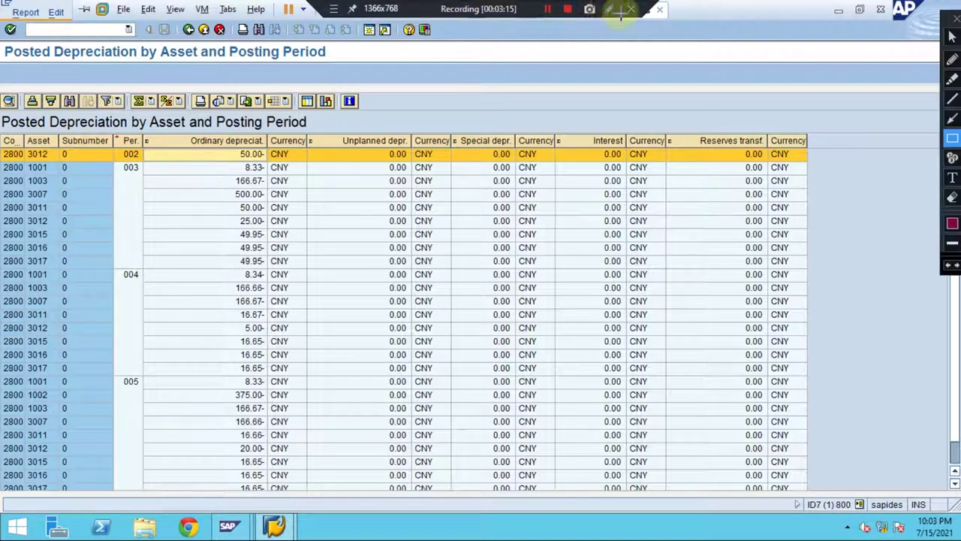
click(952, 140)
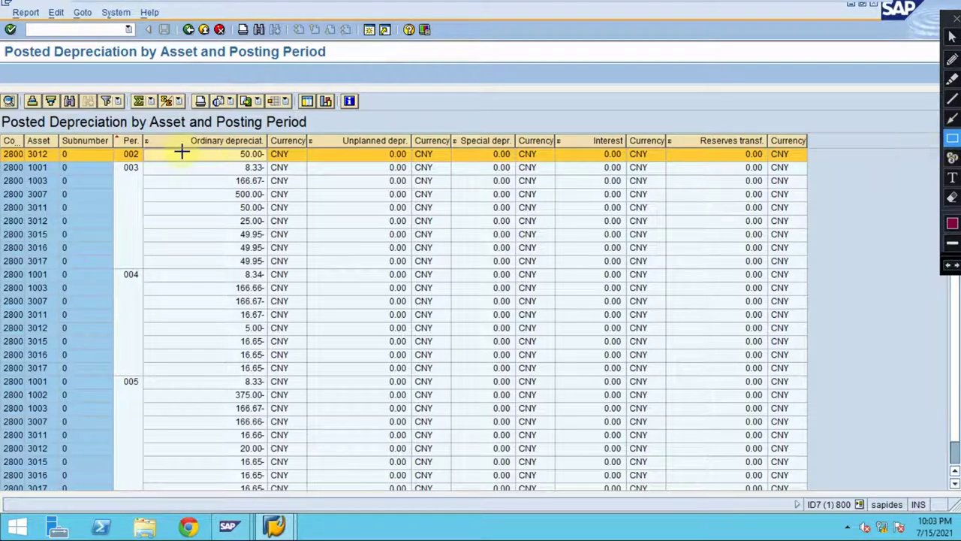
drag(145, 135, 308, 150)
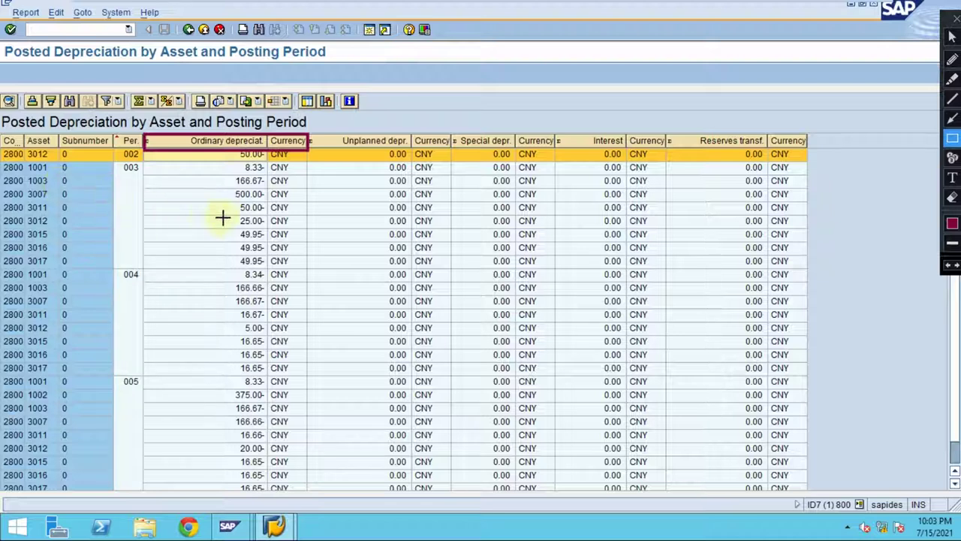
click(953, 118)
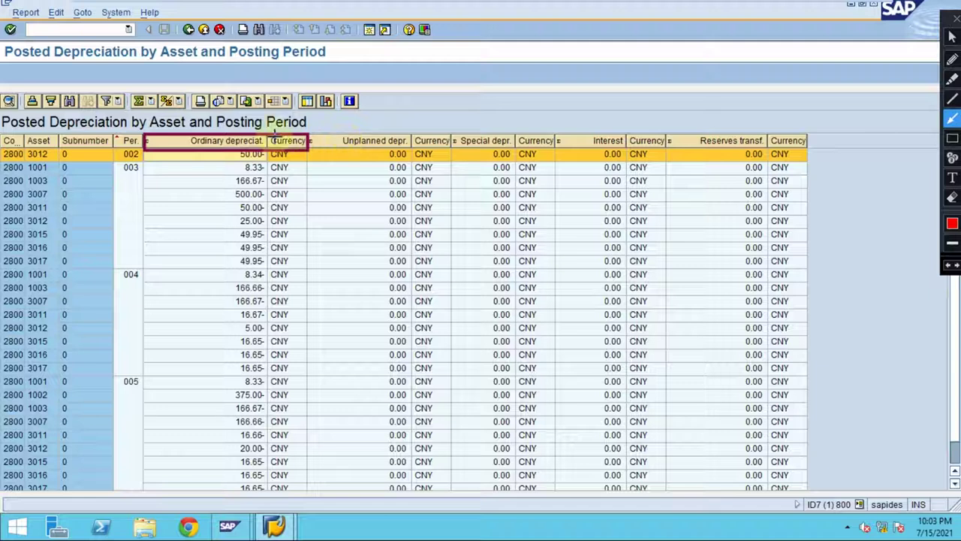
drag(229, 72, 229, 128)
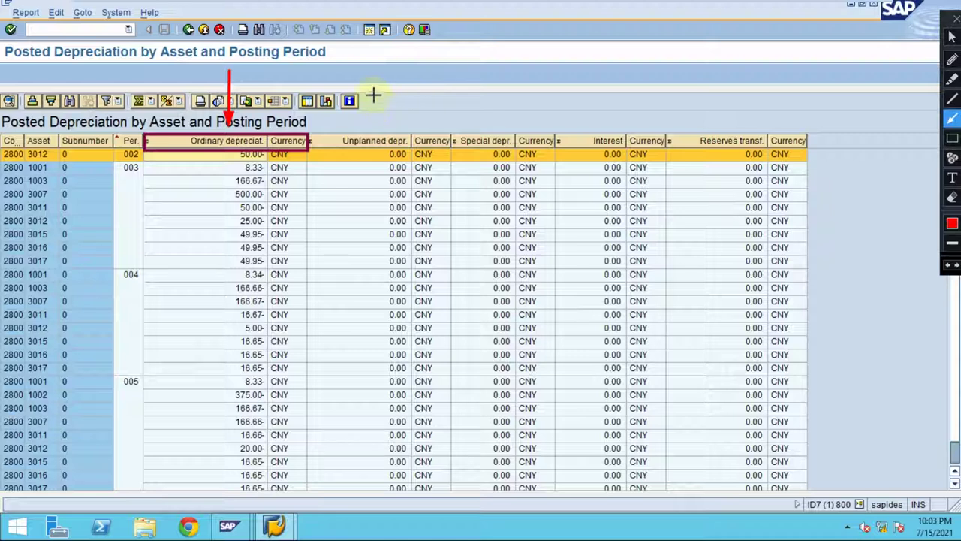
drag(373, 84, 372, 124)
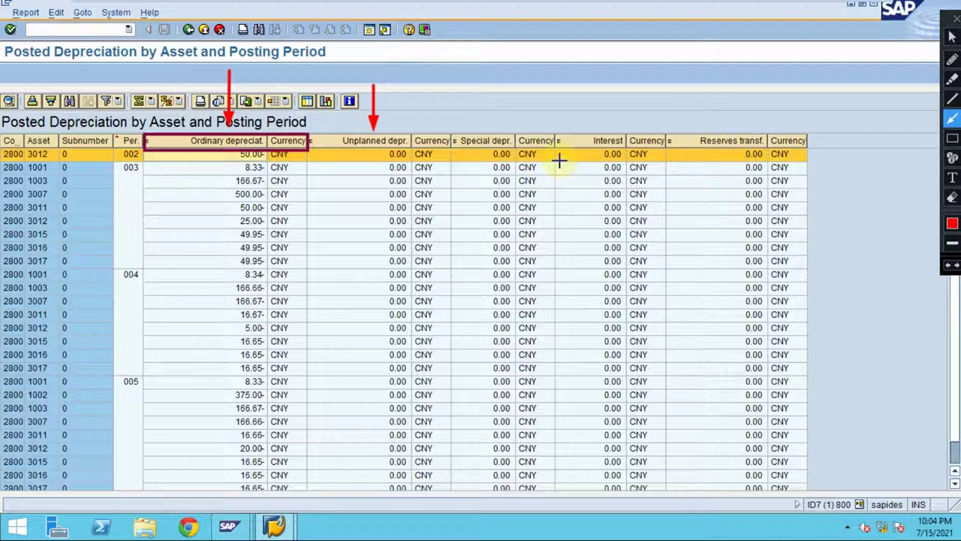
key(Escape)
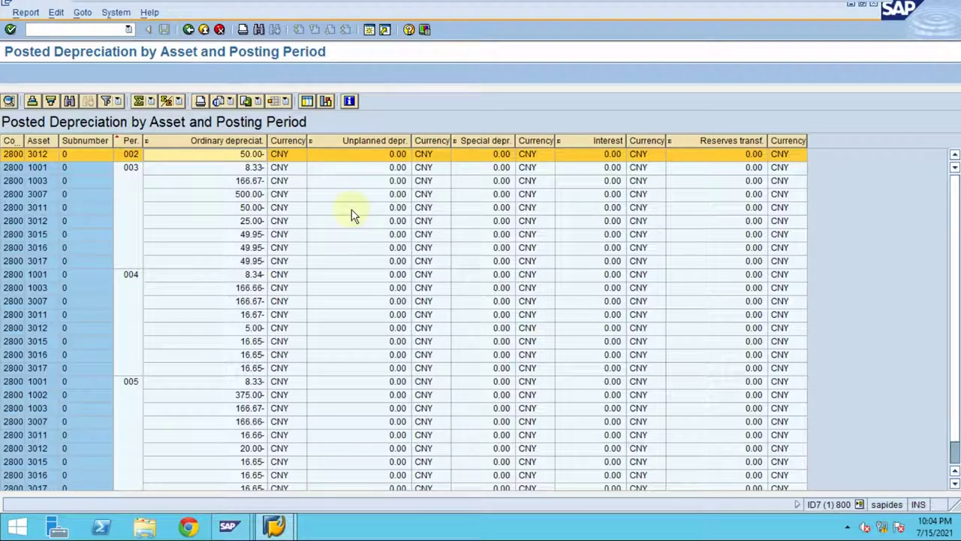
Step: Rerun the report for fiscal year 2020, period 5, and select the 2800 subtotal row
scroll(353, 215, down, 1)
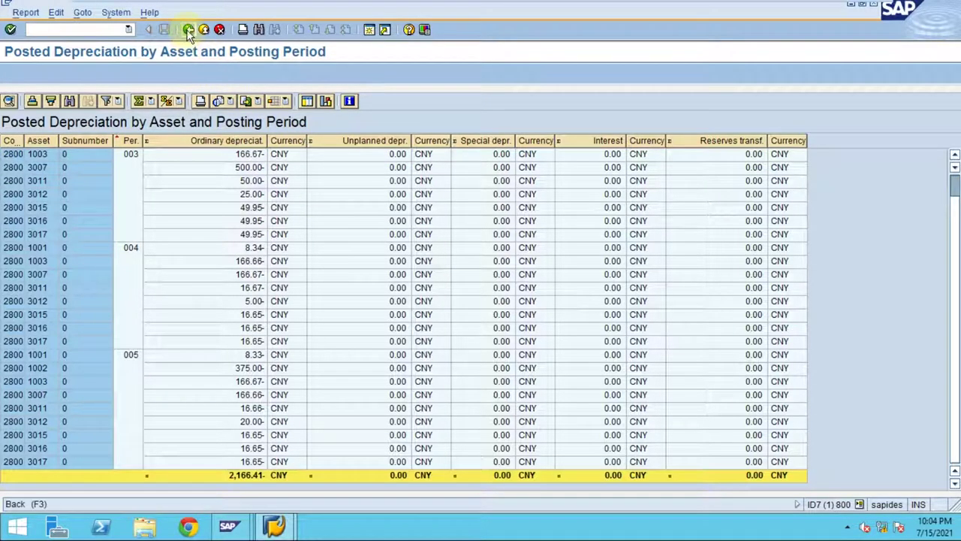
click(189, 30)
click(175, 201)
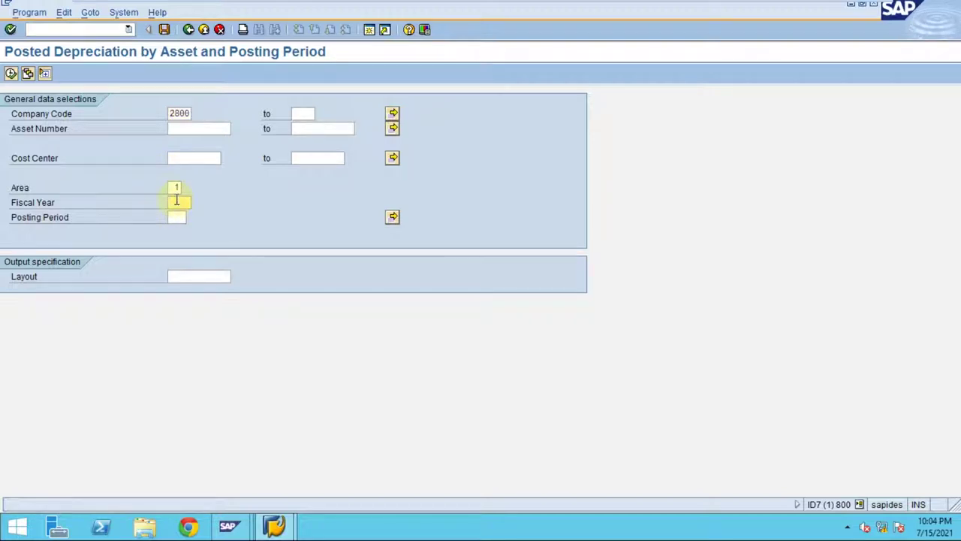
key(Tab)
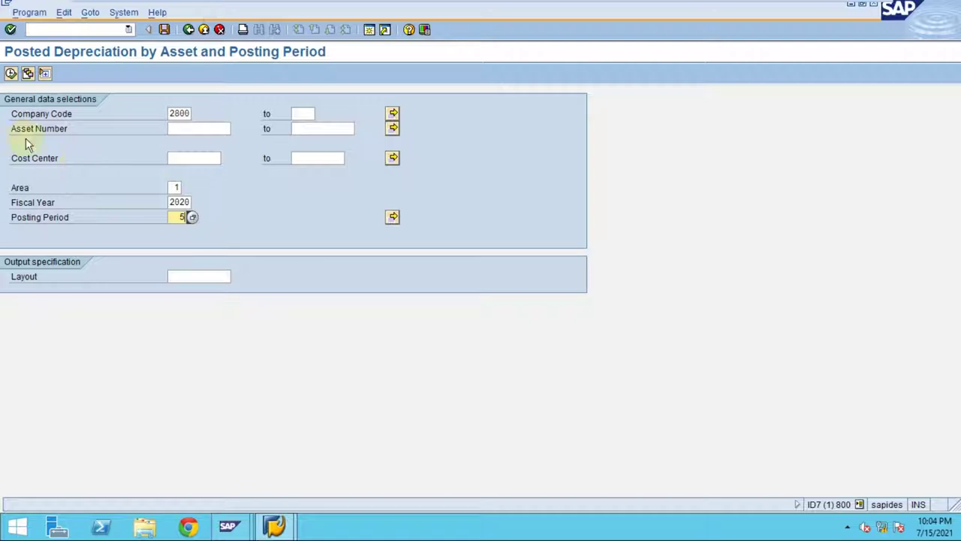
click(10, 74)
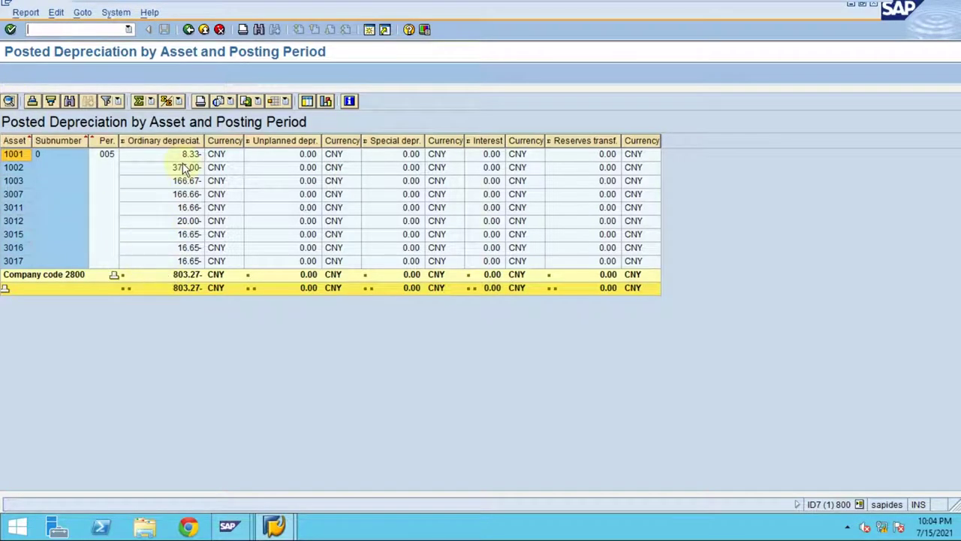
click(174, 281)
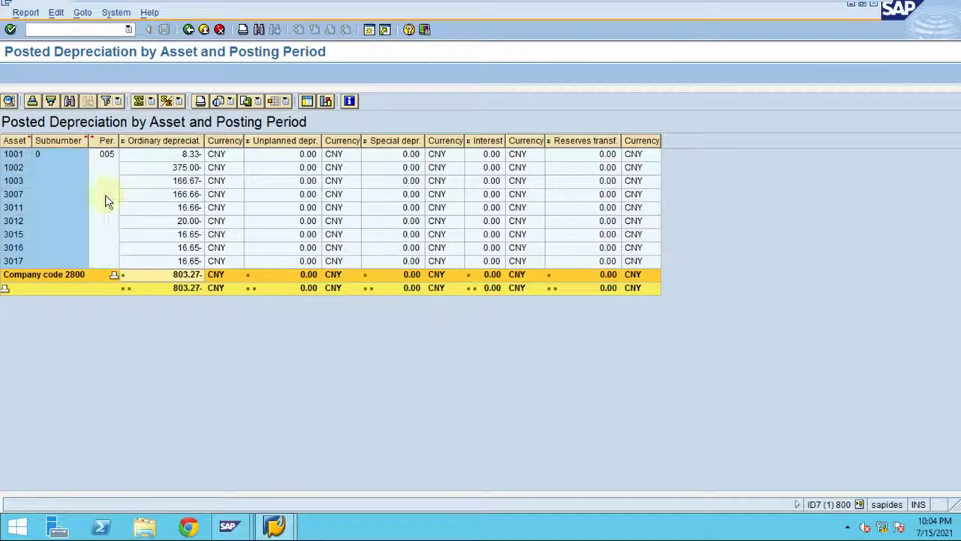
Step: Review the Sort Order tab in Change Layout, cancel it, and go back
click(286, 103)
click(304, 130)
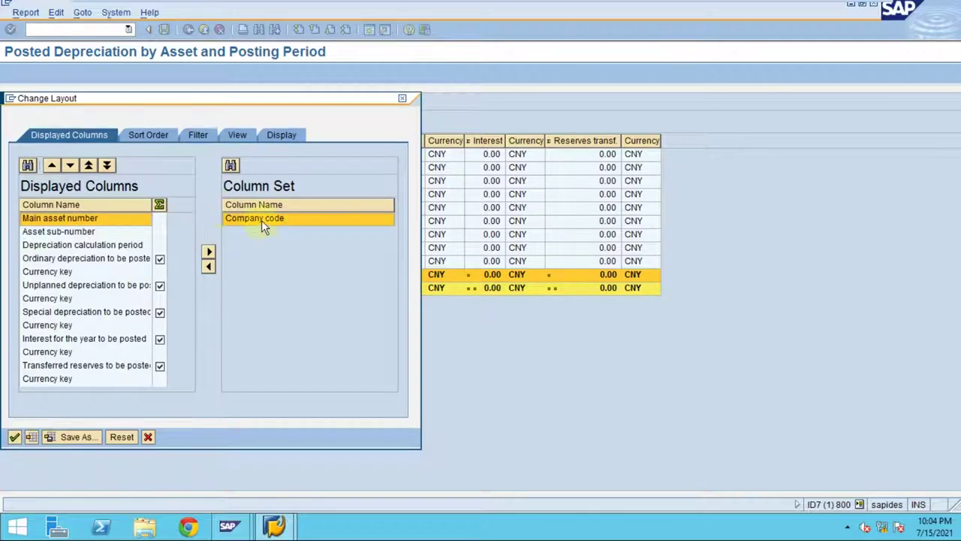
click(147, 142)
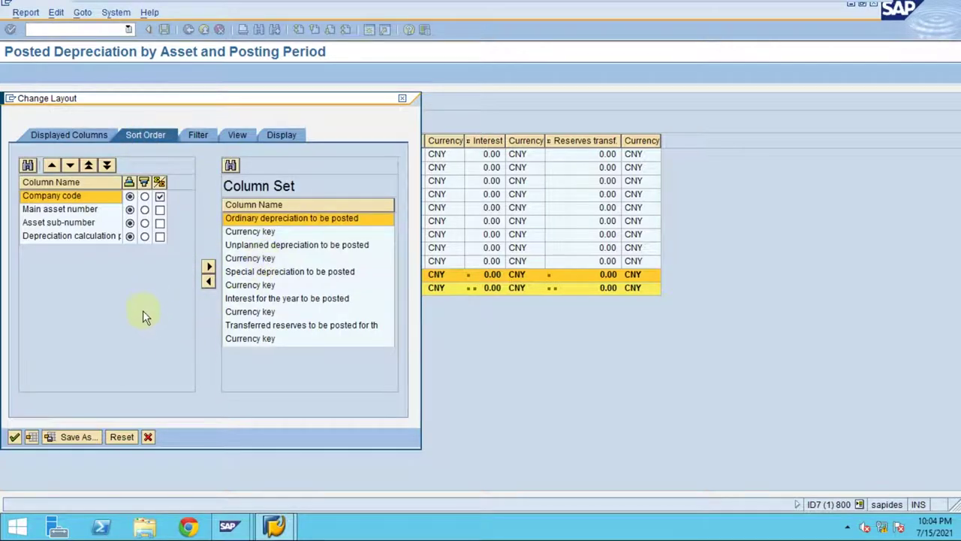
click(149, 436)
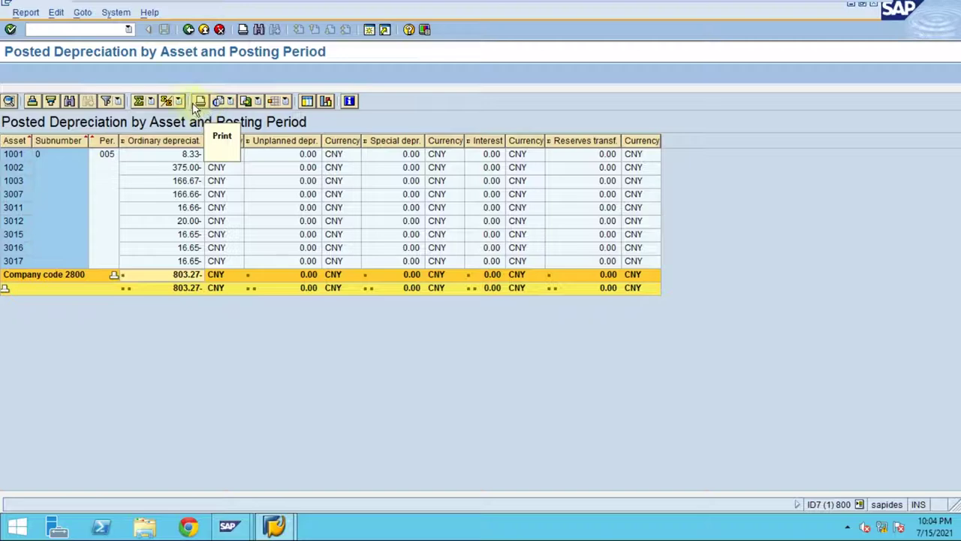
click(188, 29)
Step: Launch report S_ALR_87010175 for depreciation posted to cost centers
click(188, 29)
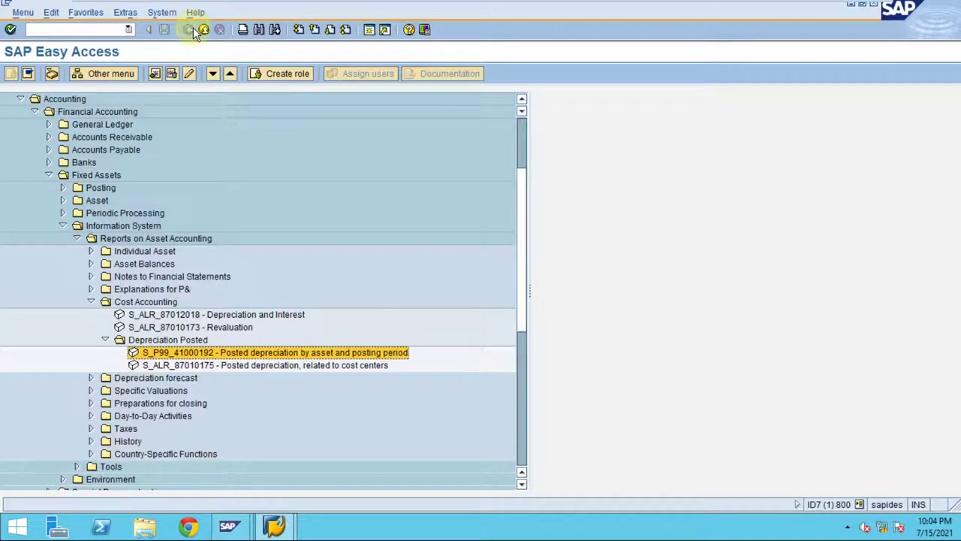
click(221, 368)
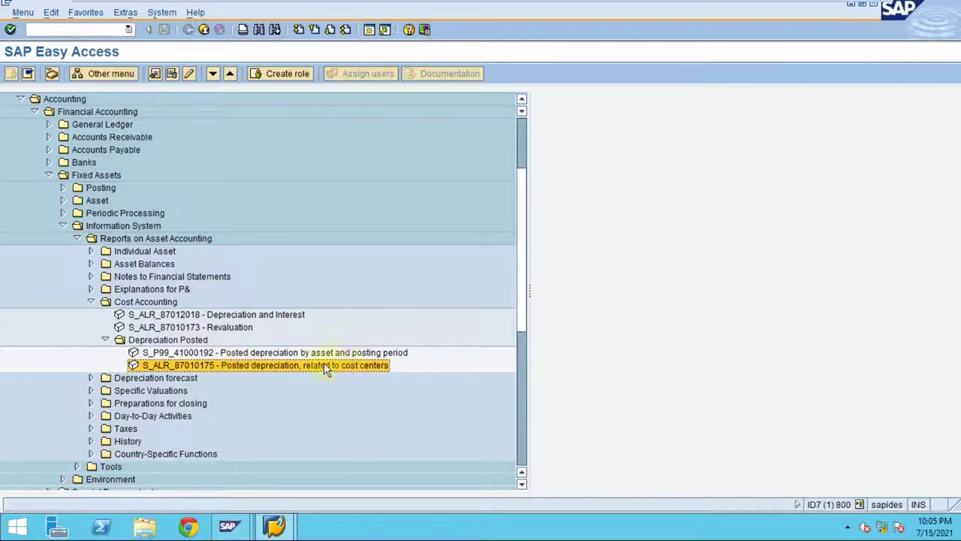
click(344, 353)
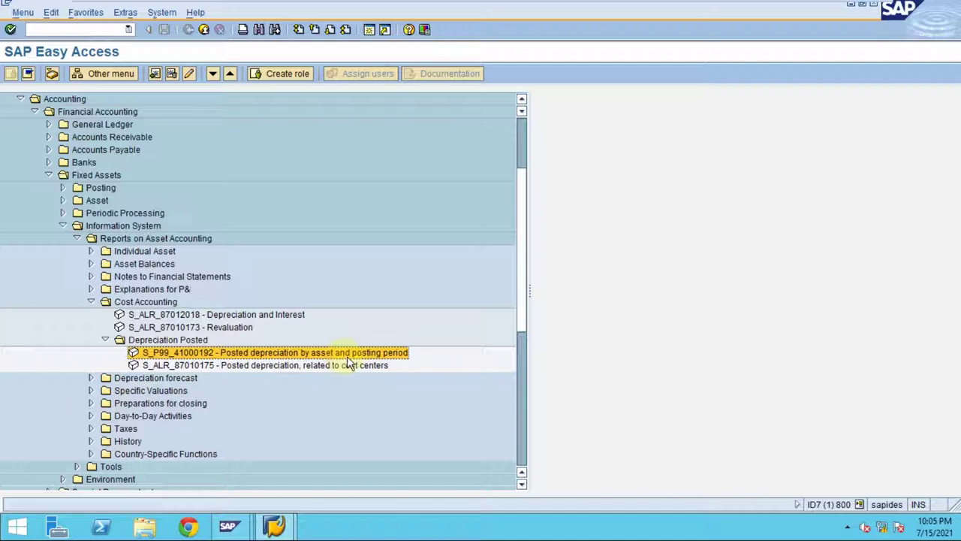
click(315, 365)
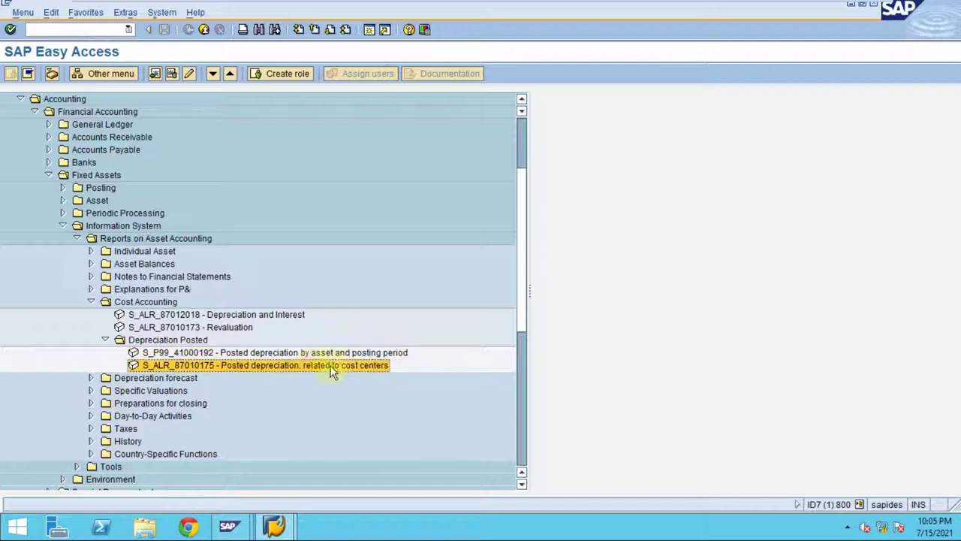
double_click(312, 367)
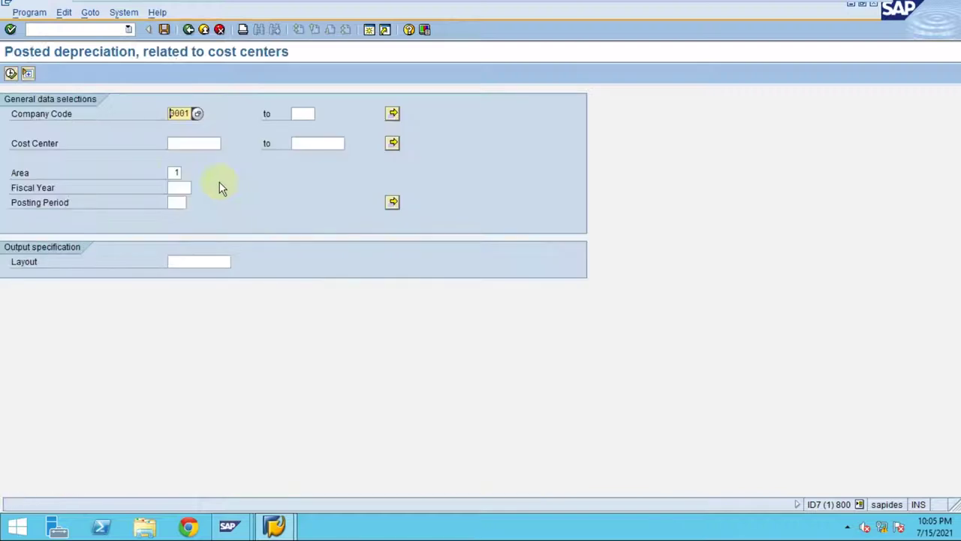
Step: Run the cost center report for company code 2800
text(2800)
click(192, 142)
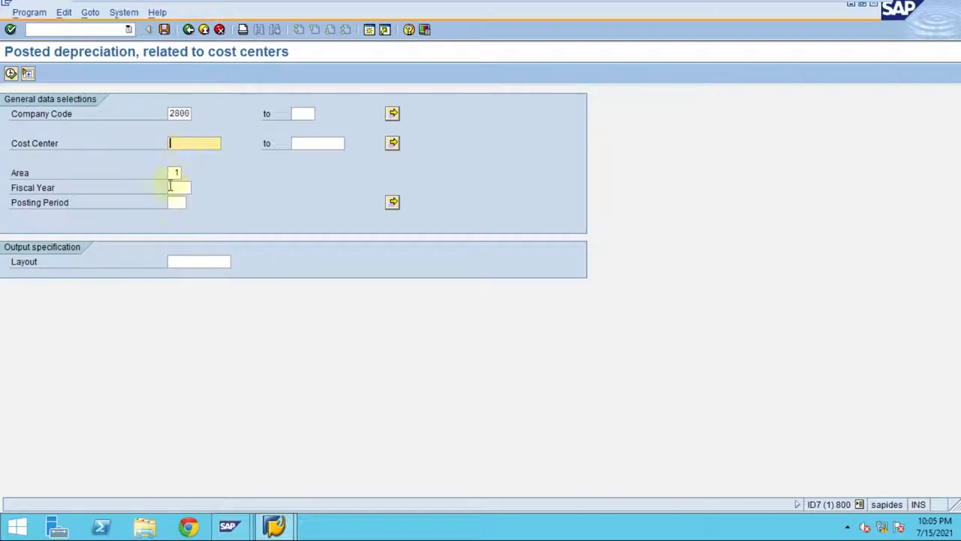
click(174, 189)
click(10, 73)
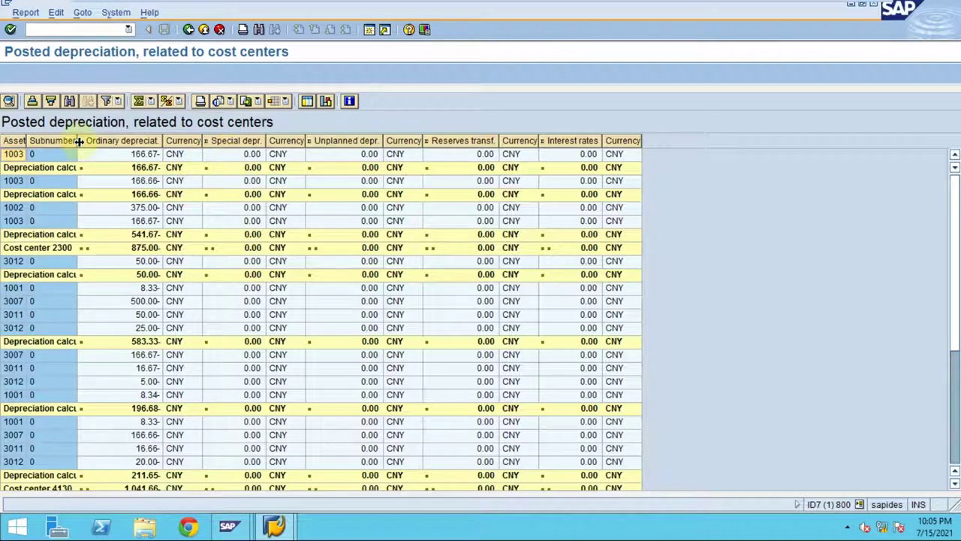
Step: Widen the Subnumber column and add Company code and Cost center columns via Change Layout
drag(79, 141, 172, 143)
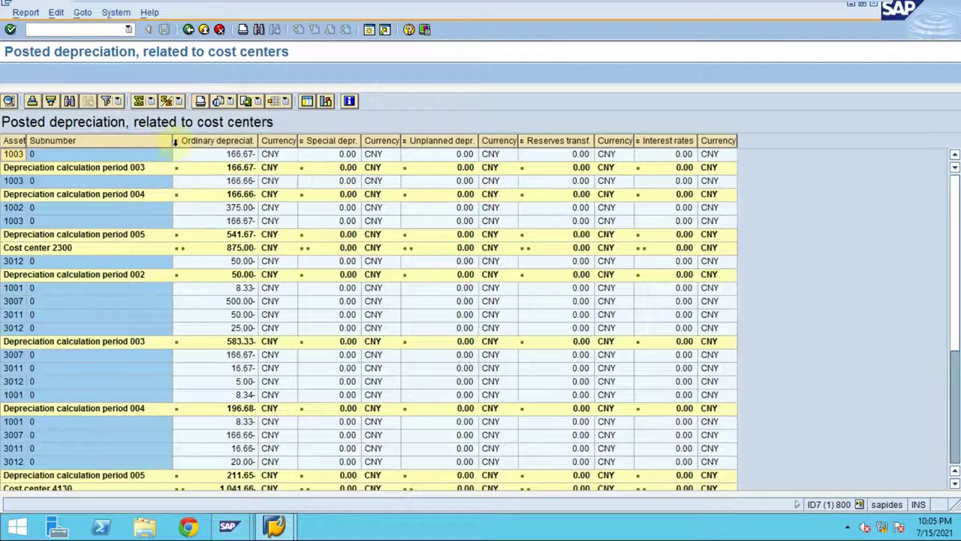
click(286, 100)
click(300, 132)
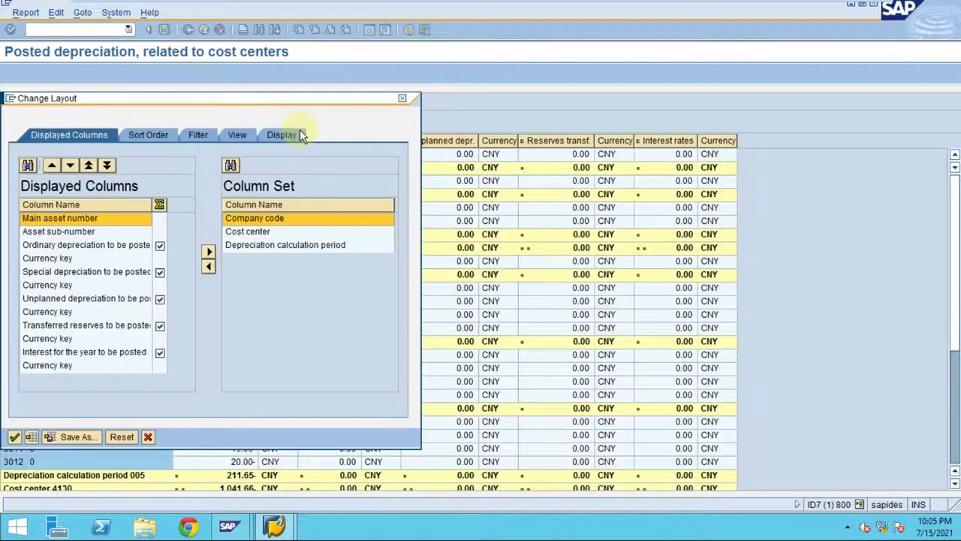
click(269, 233)
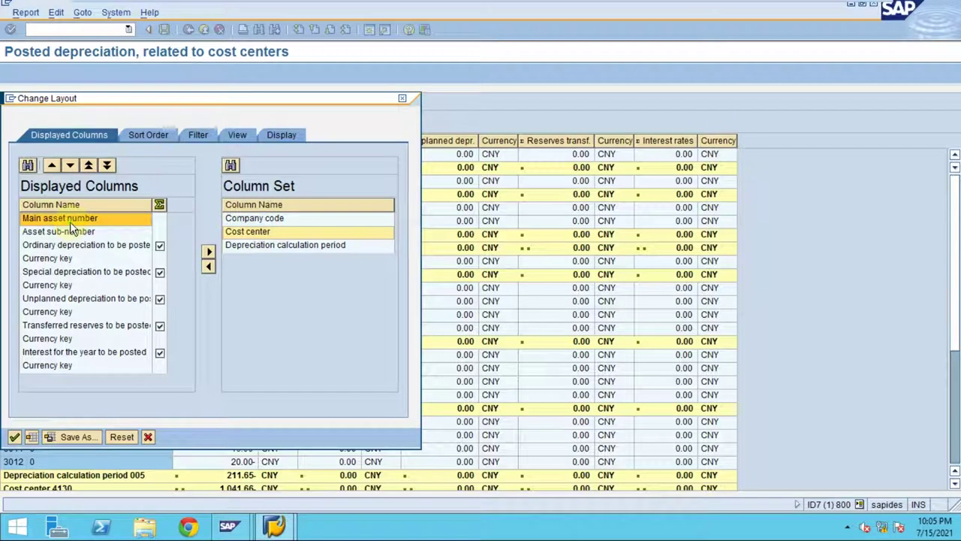
double_click(245, 220)
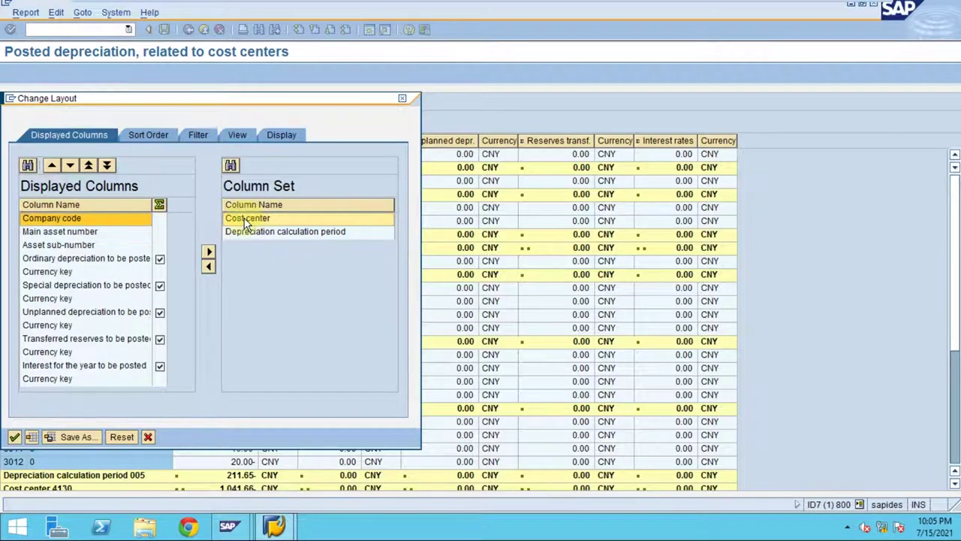
double_click(245, 221)
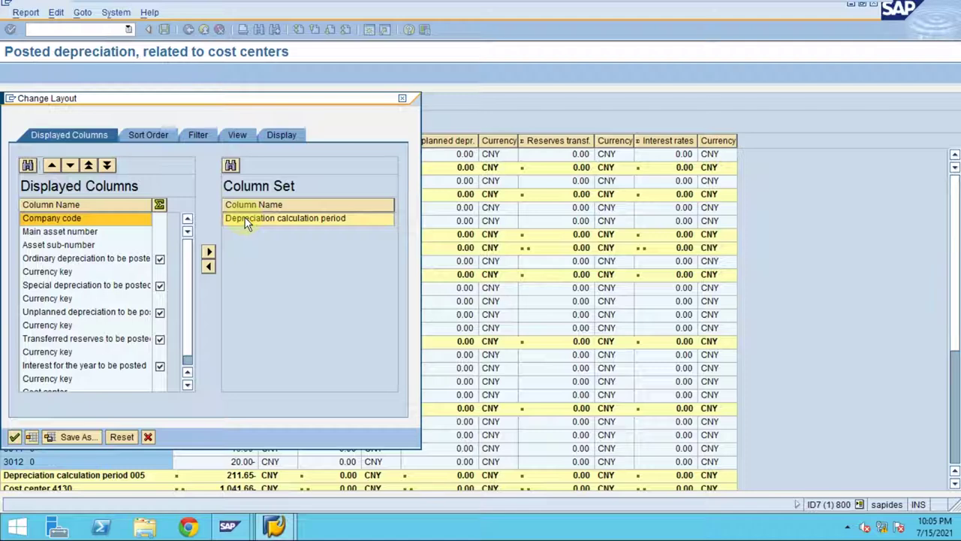
click(15, 437)
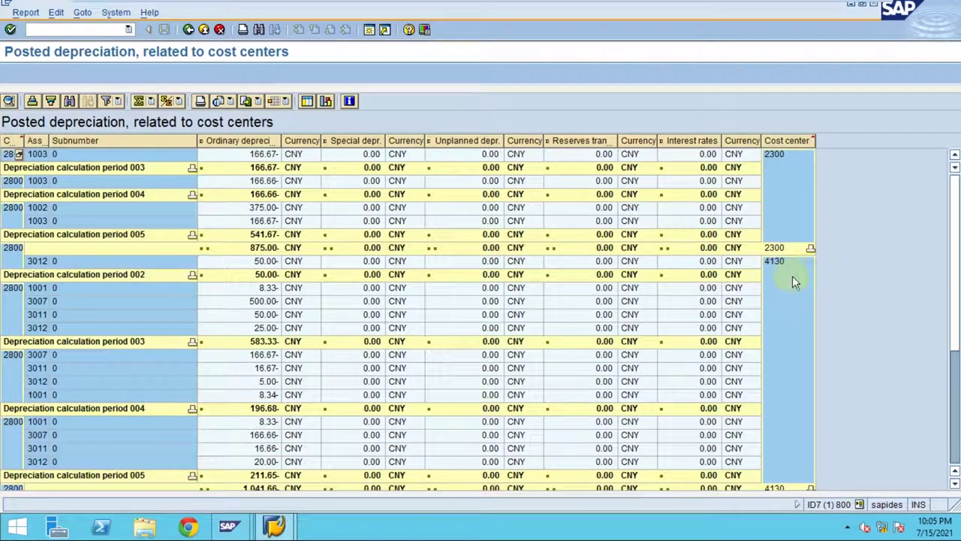
Step: Inspect the new Cost center column and the period 004 subtotal row
scroll(793, 179, down, 5)
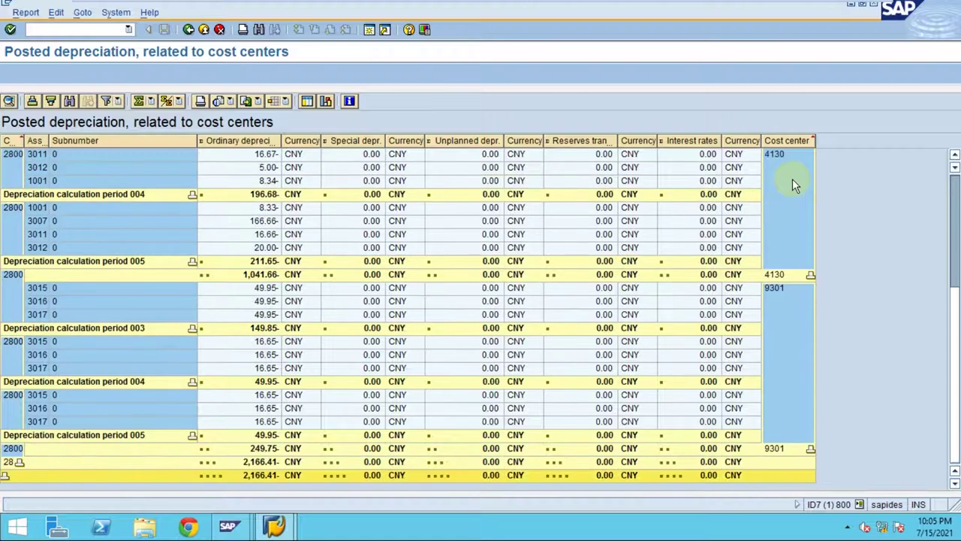
click(790, 141)
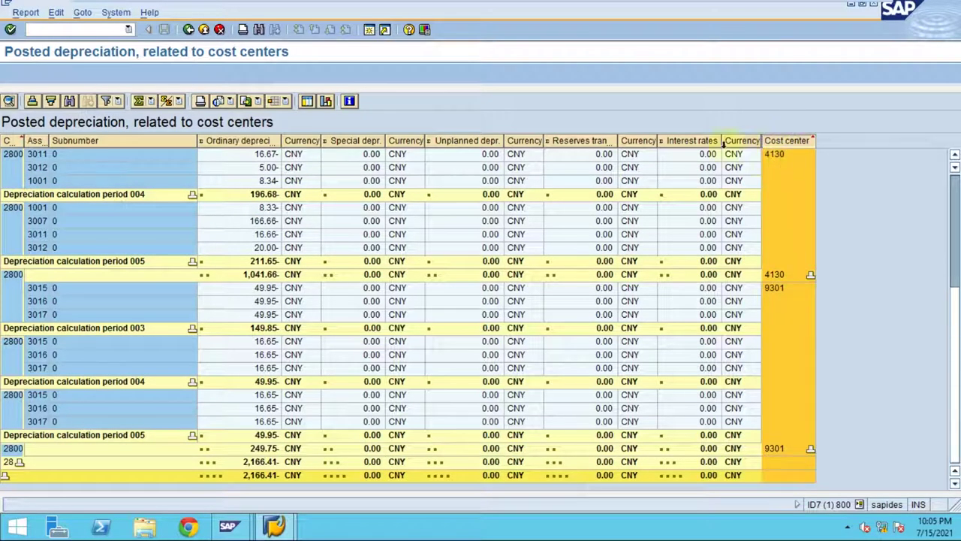
scroll(409, 224, up, 1)
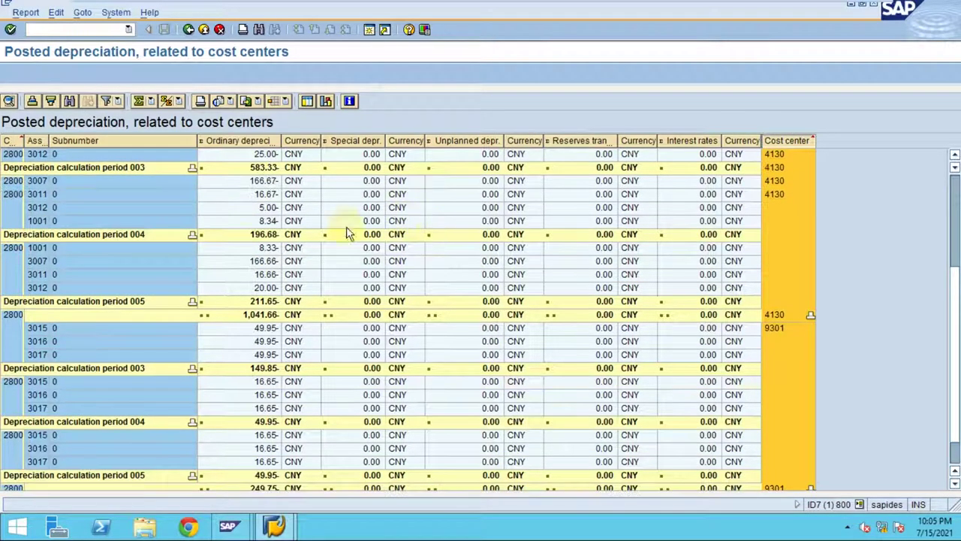
click(56, 234)
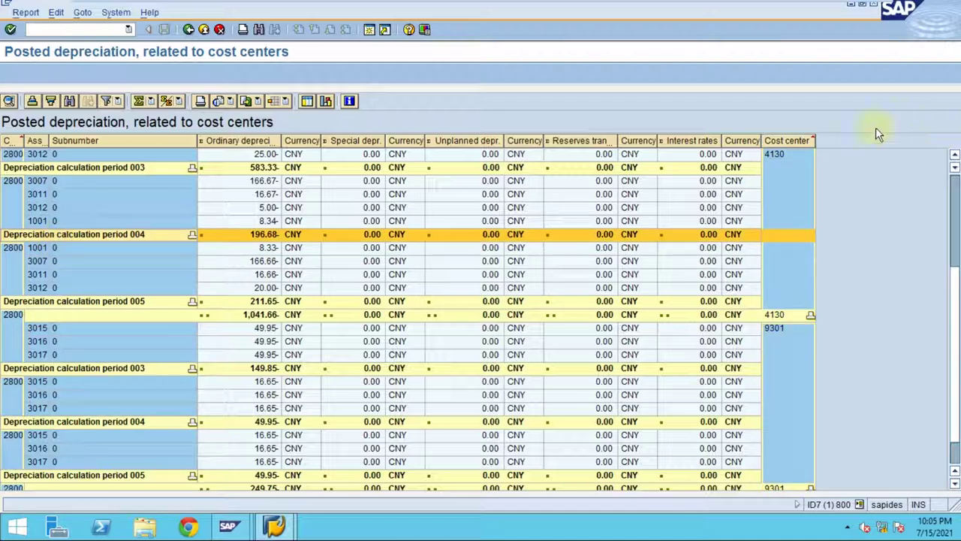
click(787, 140)
mouse_move(330, 6)
click(635, 9)
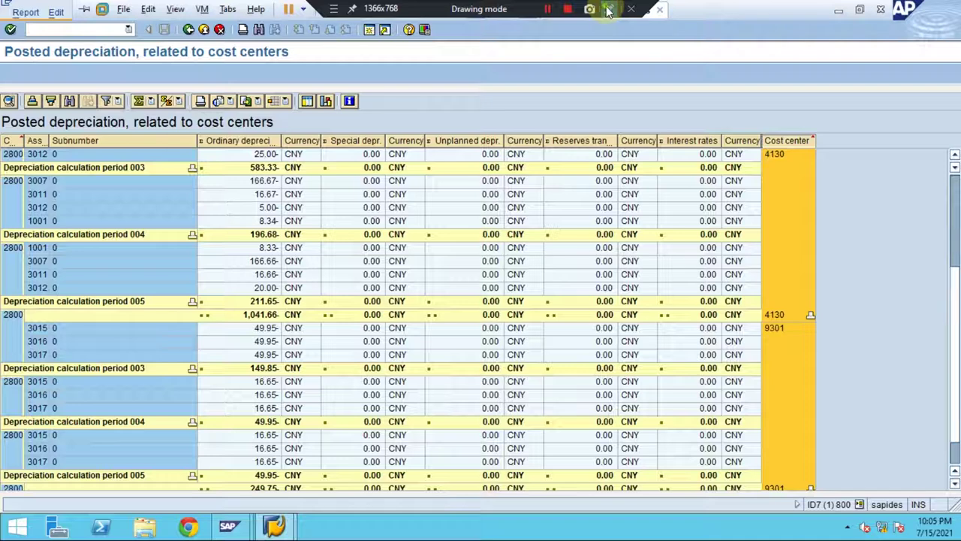
click(953, 140)
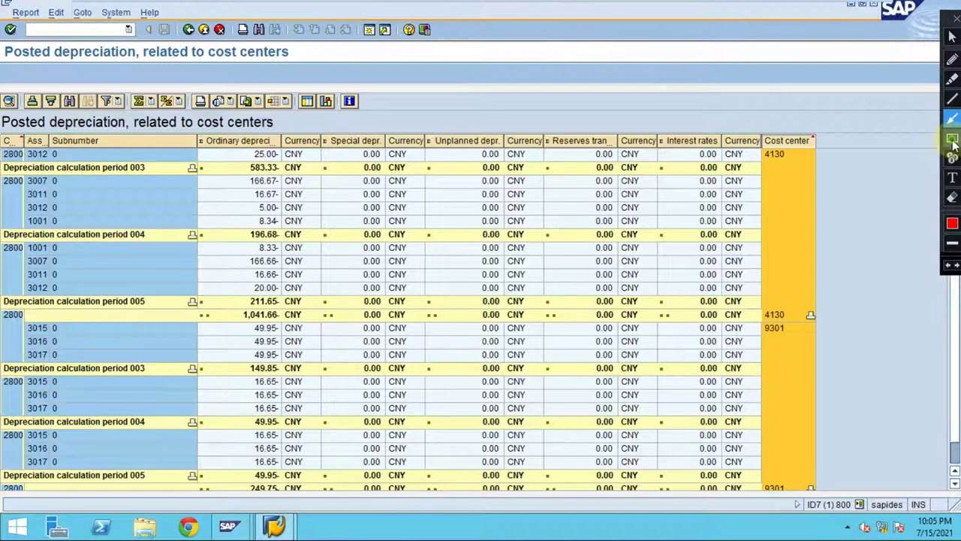
mouse_move(761, 129)
mouse_down()
mouse_move(777, 150)
mouse_move(820, 149)
mouse_up()
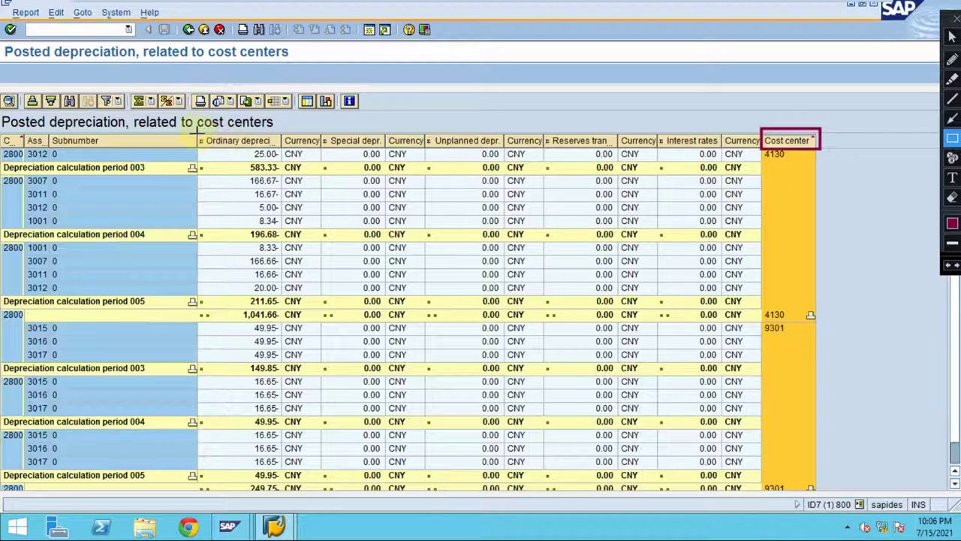
mouse_move(197, 132)
mouse_down()
mouse_move(225, 150)
mouse_move(320, 150)
mouse_up()
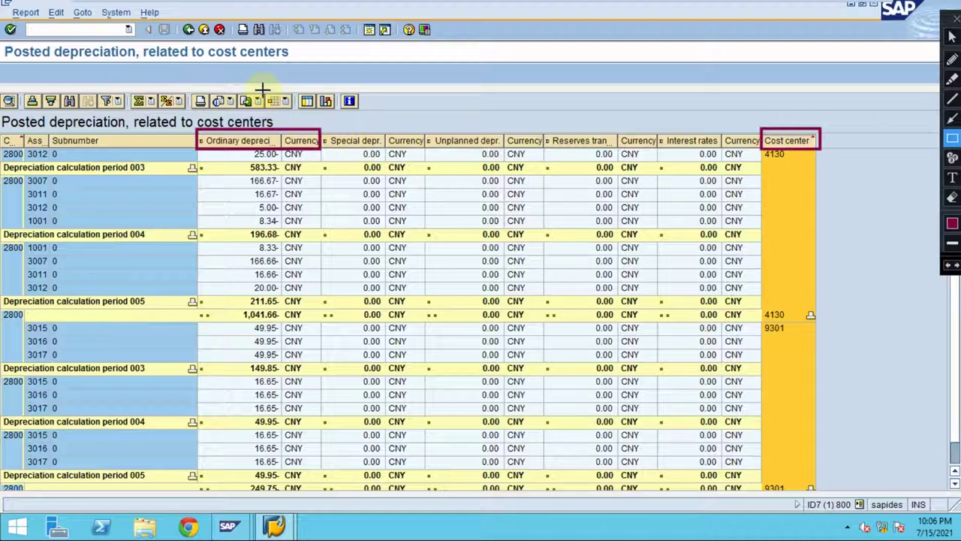
drag(262, 91, 292, 112)
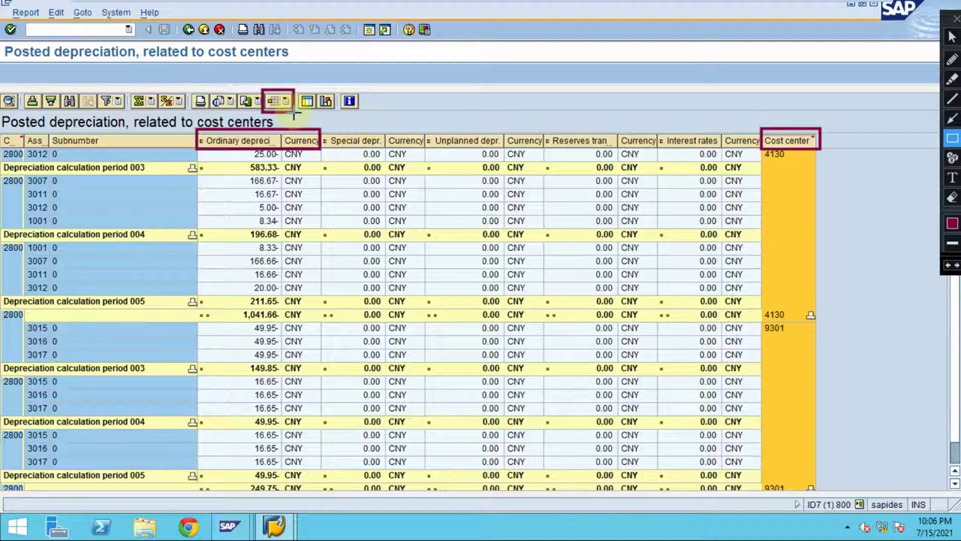
click(953, 118)
drag(789, 77, 789, 127)
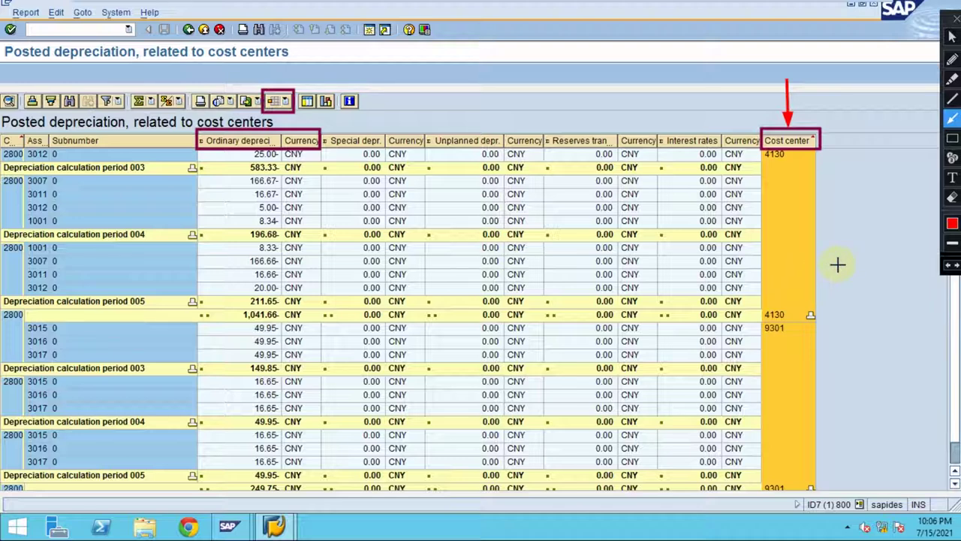
key(Escape)
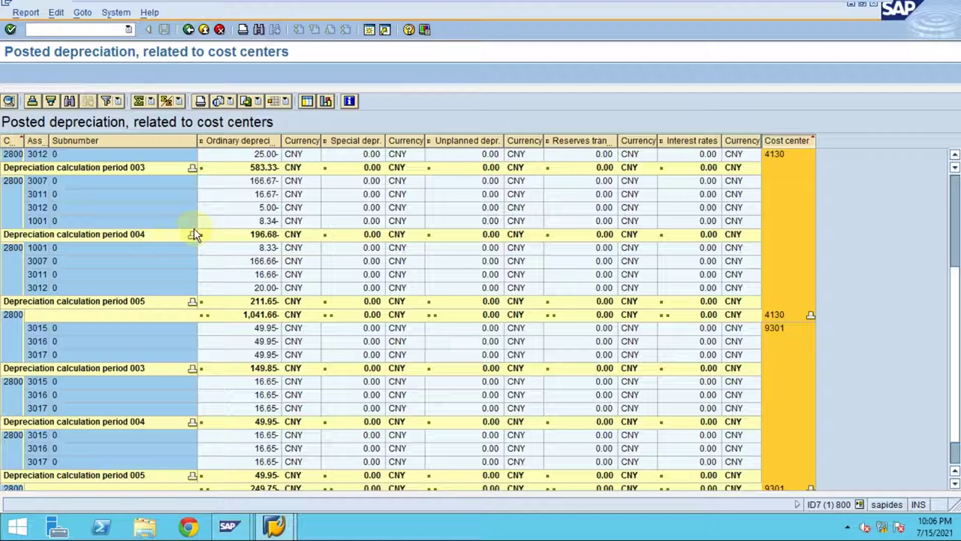
Step: Return to the selection screen, view the Layout list without choosing, then exit to Easy Access
click(188, 30)
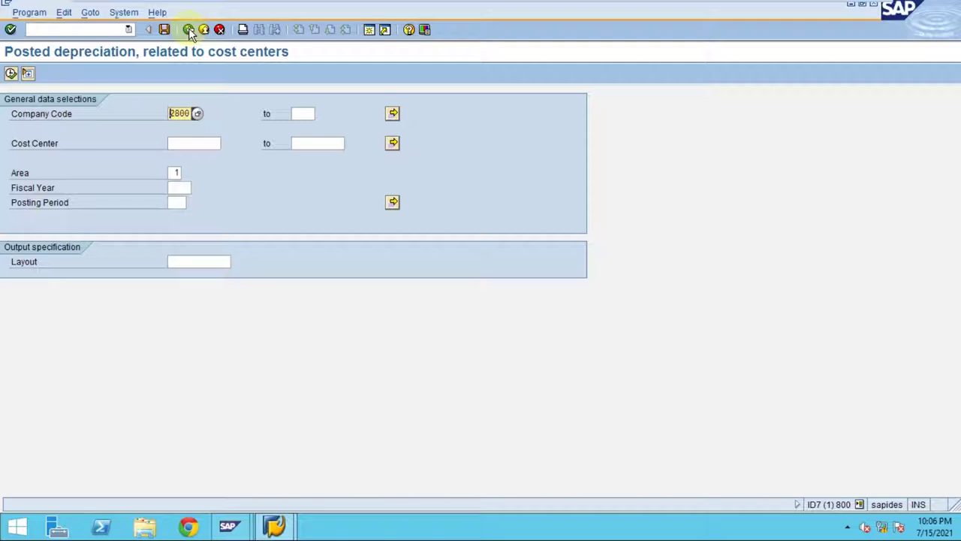
click(180, 189)
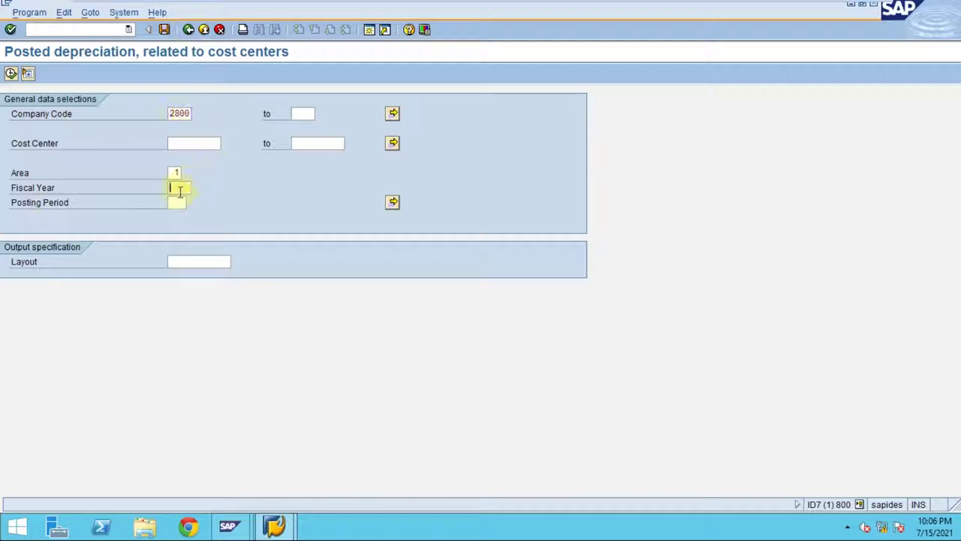
click(174, 203)
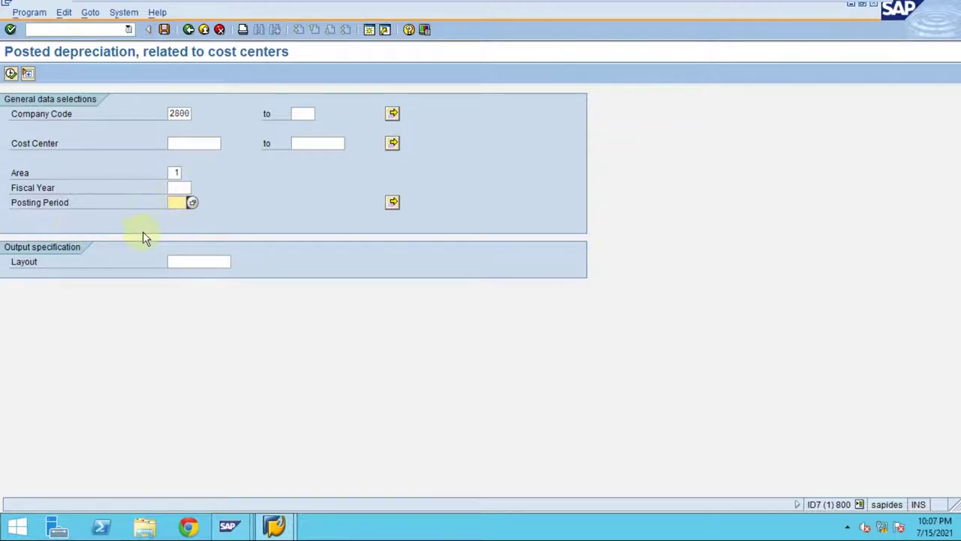
click(195, 260)
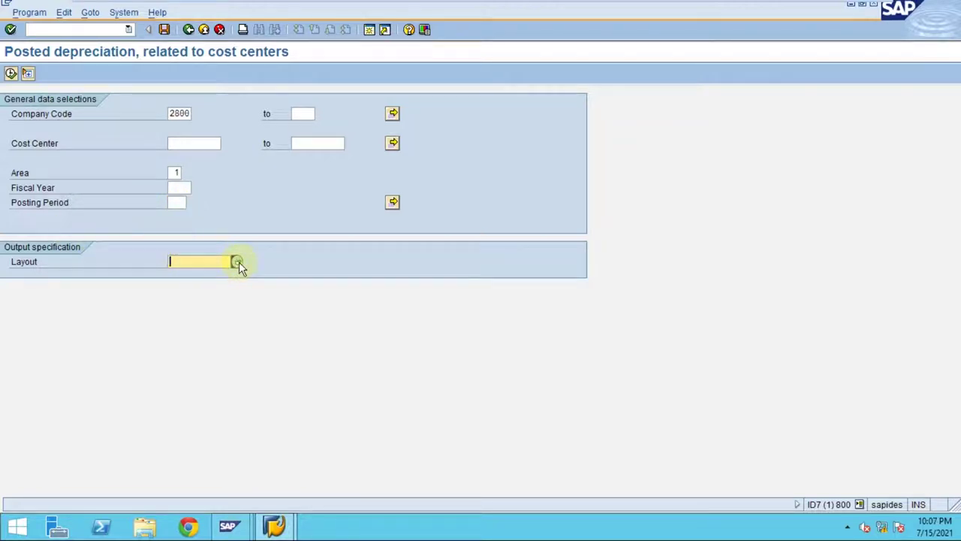
click(238, 261)
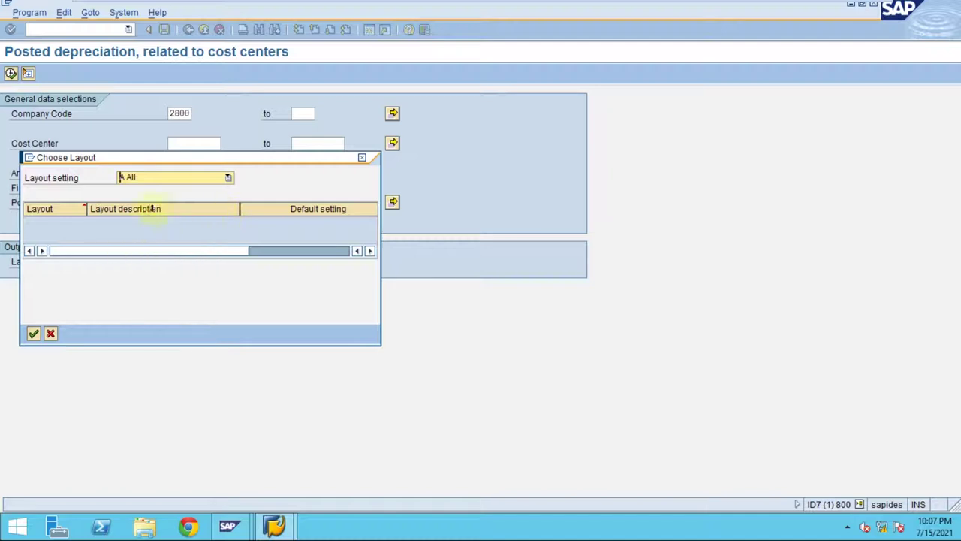
click(51, 333)
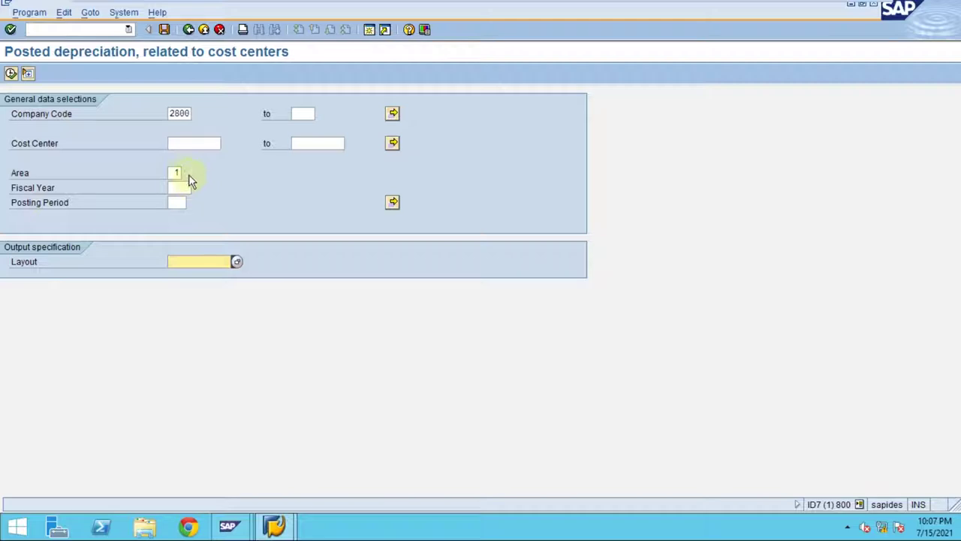
click(188, 30)
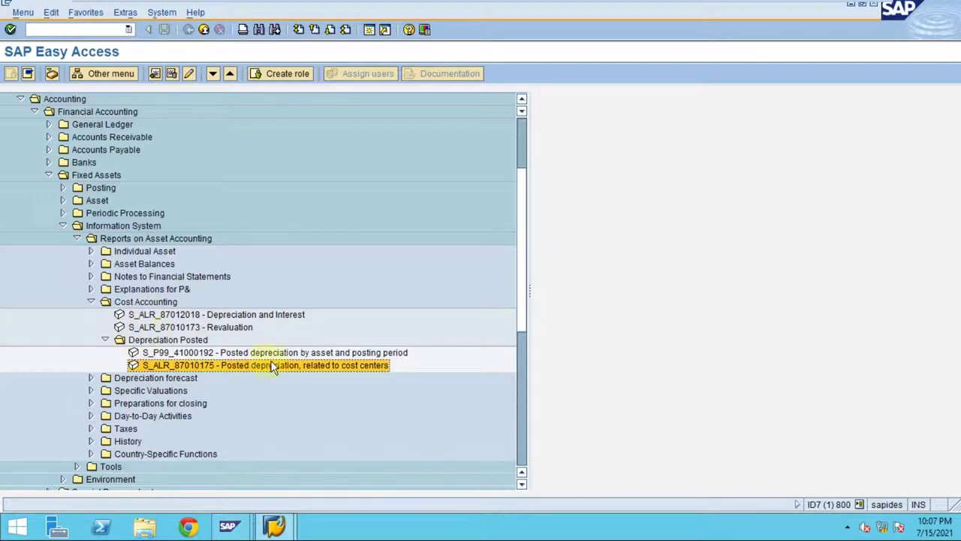
click(190, 344)
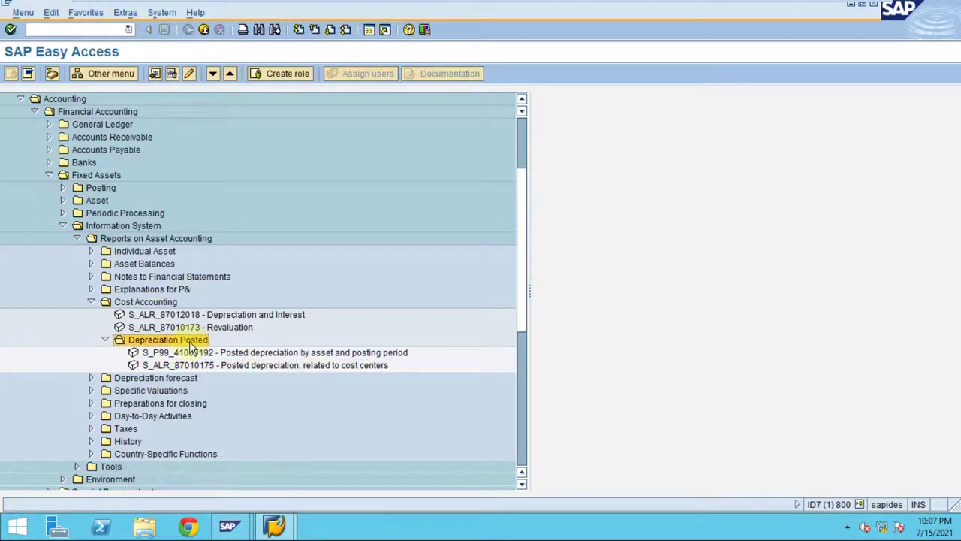
click(223, 353)
click(223, 364)
click(221, 354)
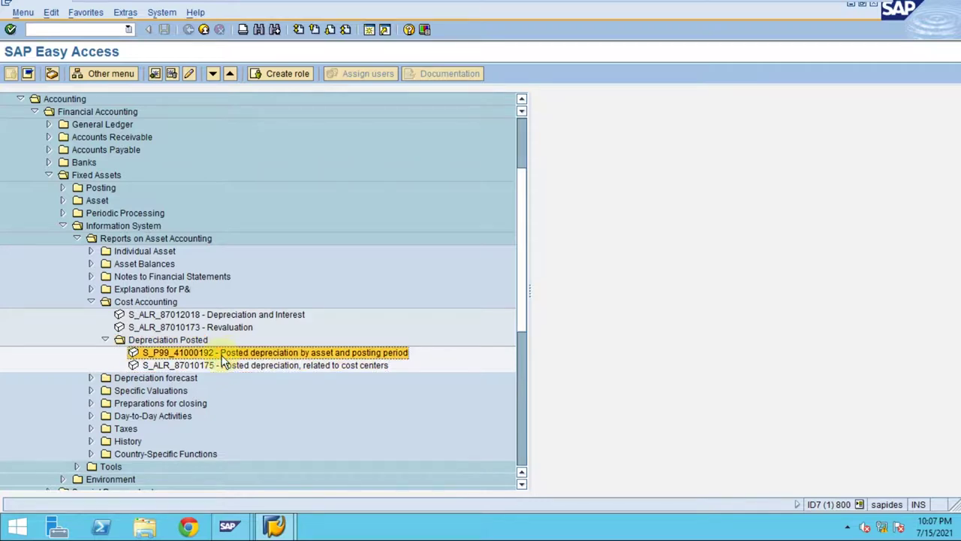
click(190, 342)
click(197, 353)
click(196, 366)
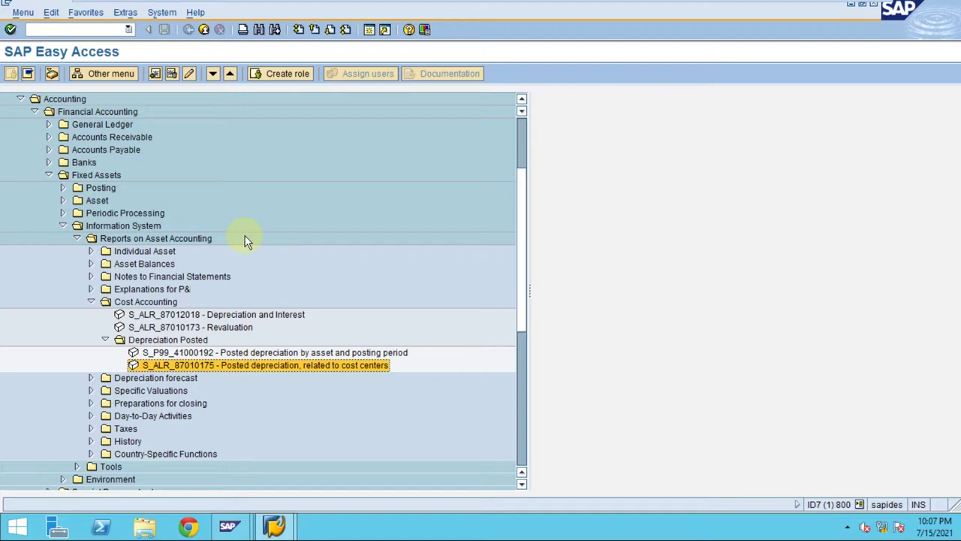